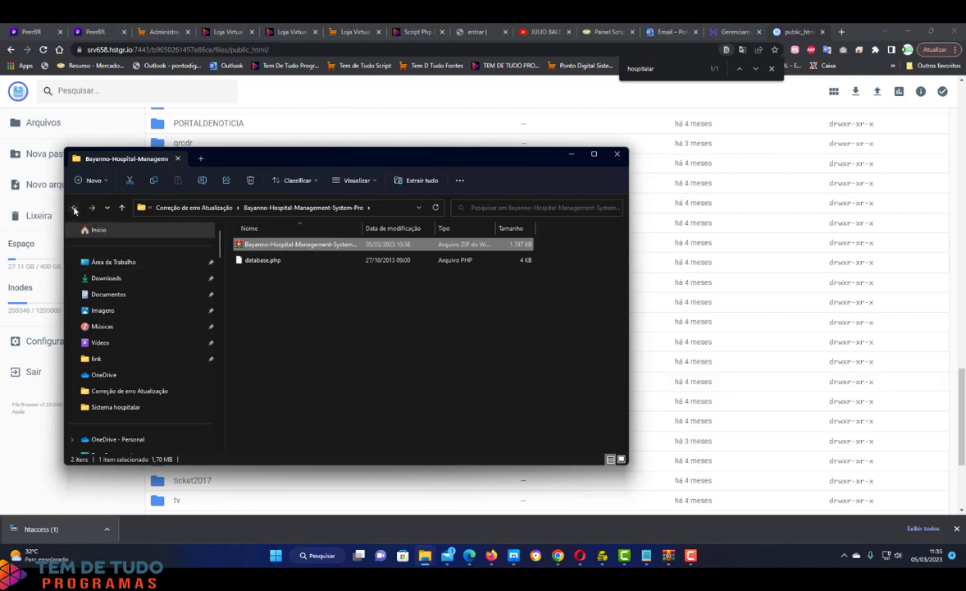
# Go back to Nova pasta and open the Sistema hospitalar folder.
pyautogui.click(74, 209)
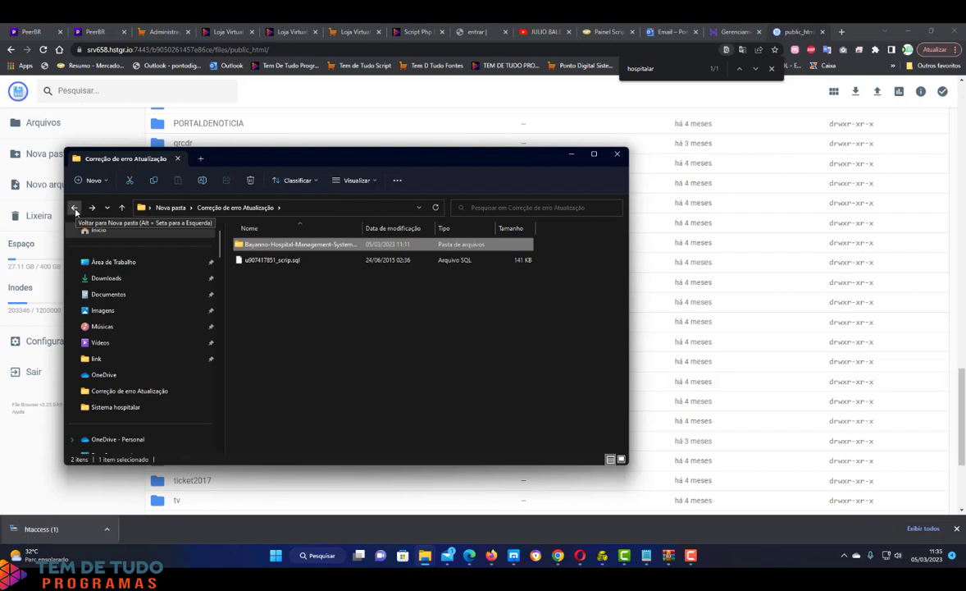
pyautogui.click(74, 209)
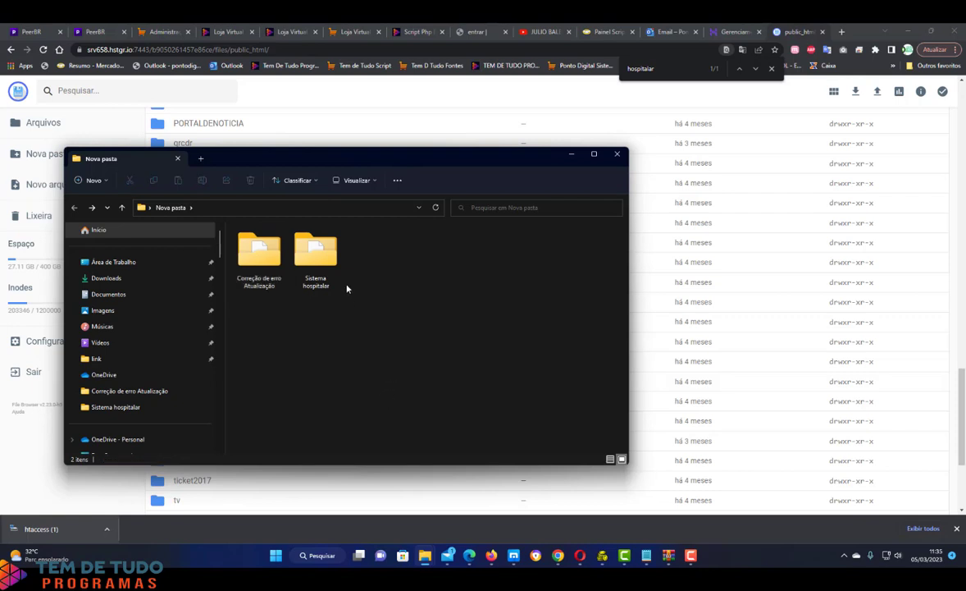
pyautogui.doubleClick(319, 253)
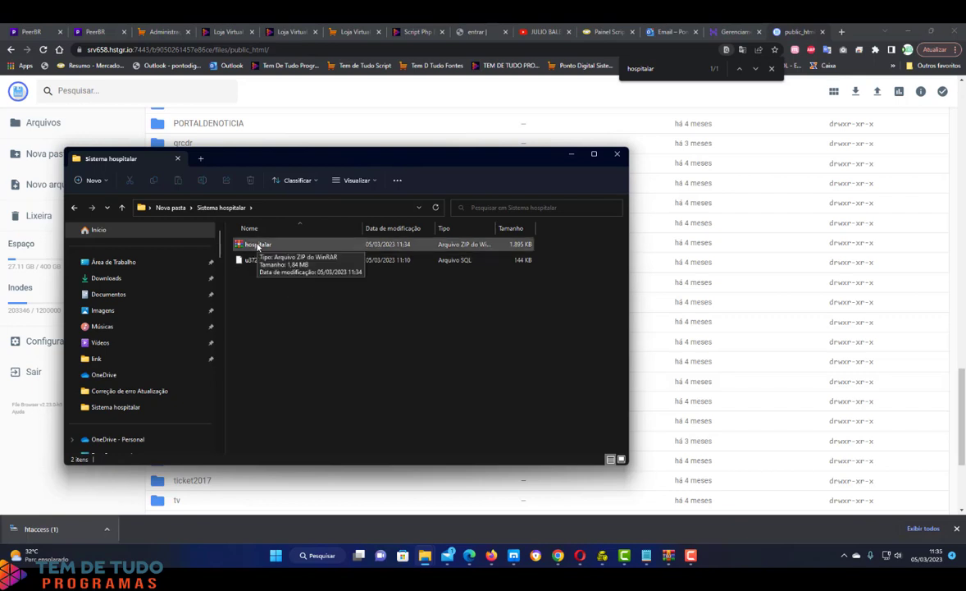
# Drag hospitalar.zip from the Sistema hospitalar folder into the refreshed public_html listing.
pyautogui.moveTo(255, 249); pyautogui.dragTo(938, 437)
pyautogui.scroll(-5, 853, 444)
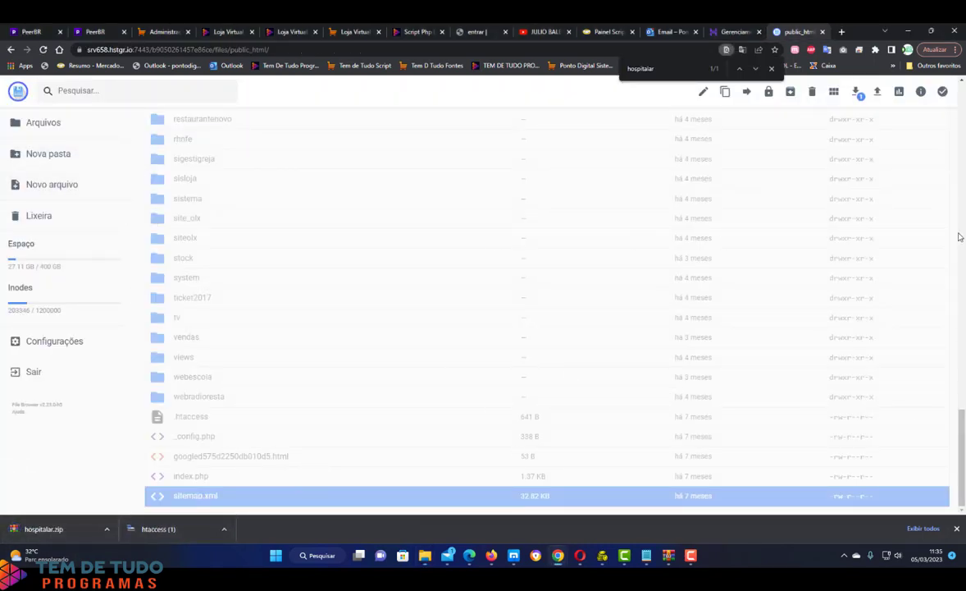
pyautogui.click(42, 49)
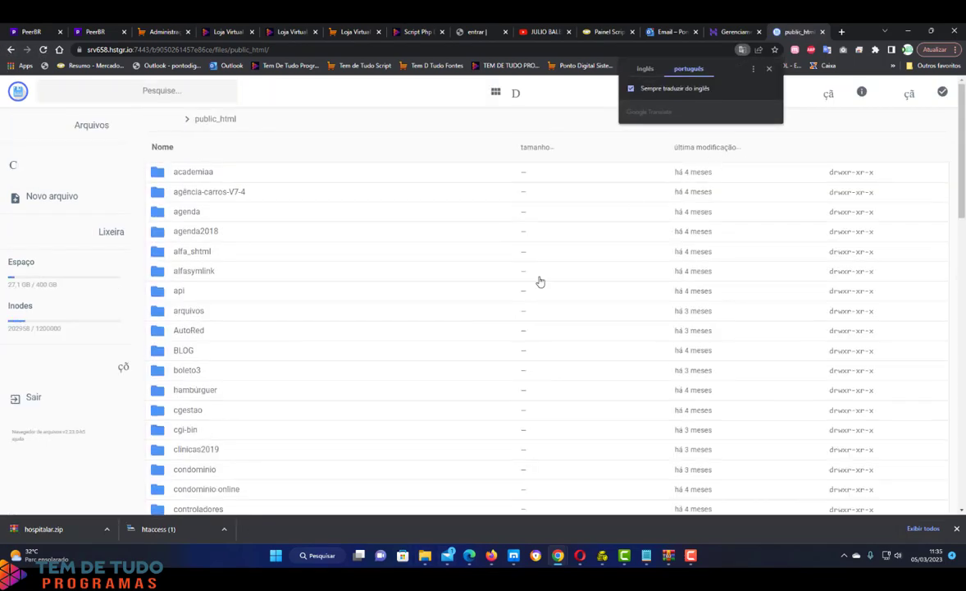
pyautogui.scroll(-15, 540, 282)
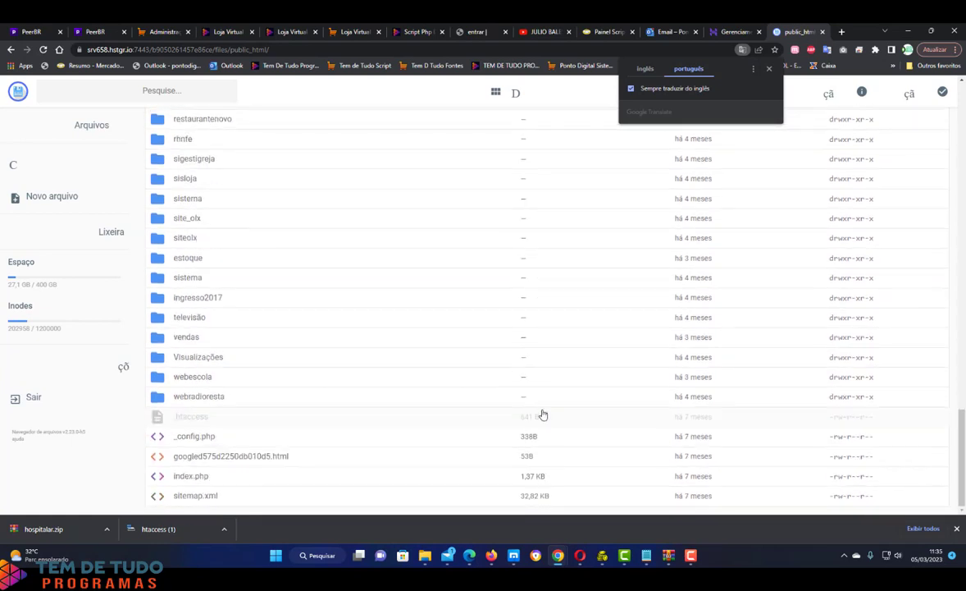
pyautogui.moveTo(425, 555)
pyautogui.click(464, 505)
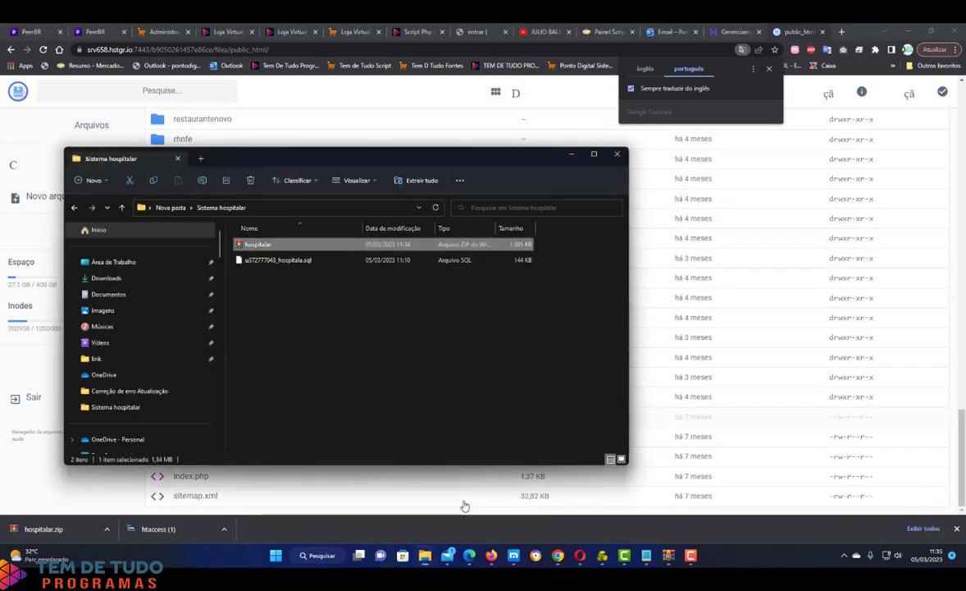
pyautogui.moveTo(250, 244); pyautogui.dragTo(932, 496)
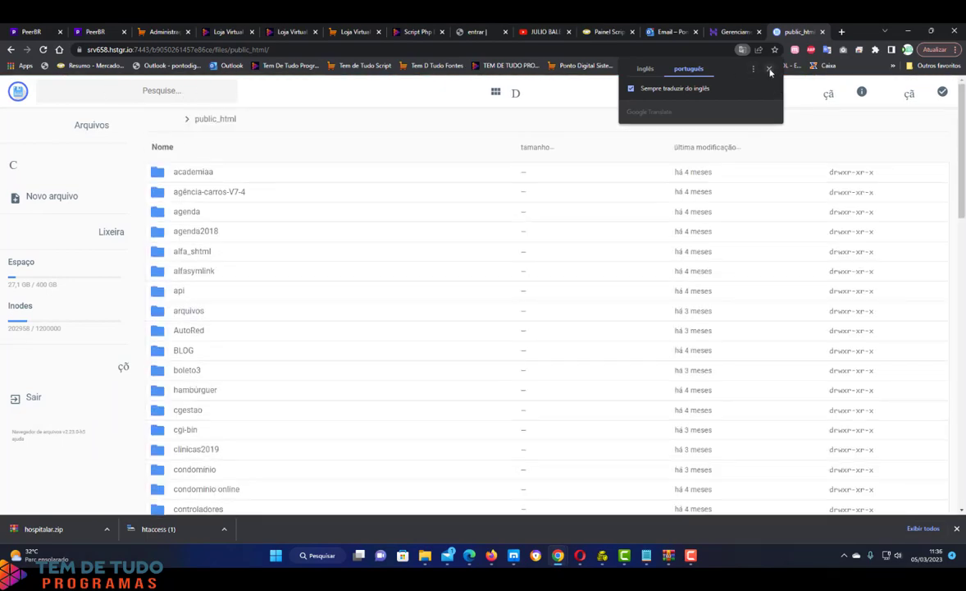
pyautogui.click(770, 71)
pyautogui.scroll(-15, 199, 356)
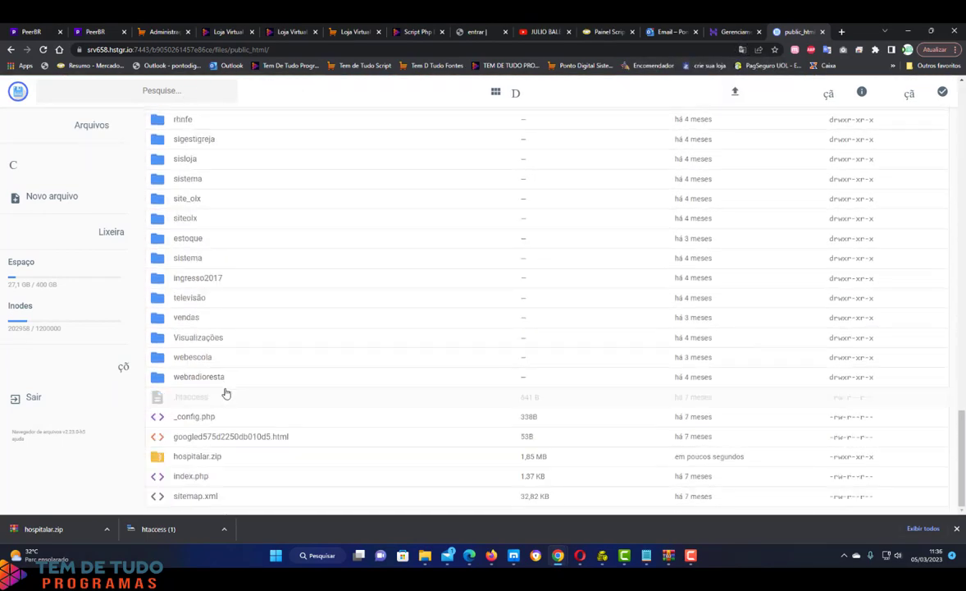
# Extract hospitalar.zip into a new folder named hospitalar.
pyautogui.rightClick(203, 458)
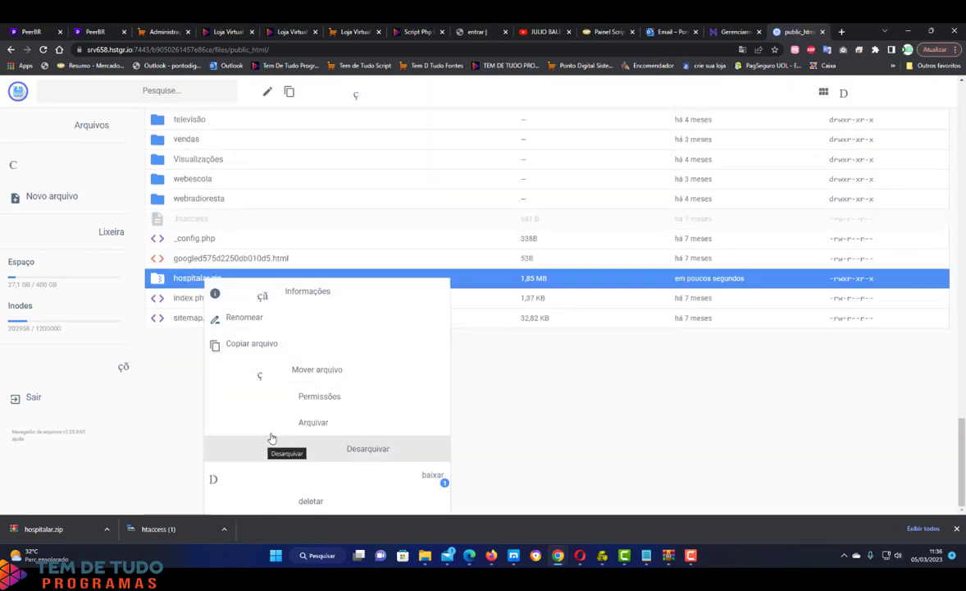
pyautogui.click(646, 68)
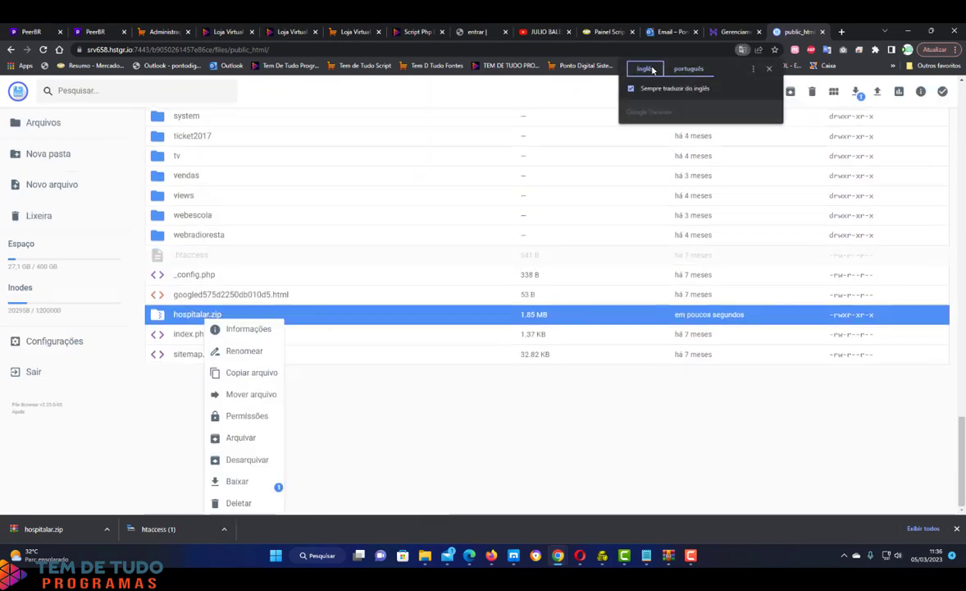
pyautogui.click(245, 461)
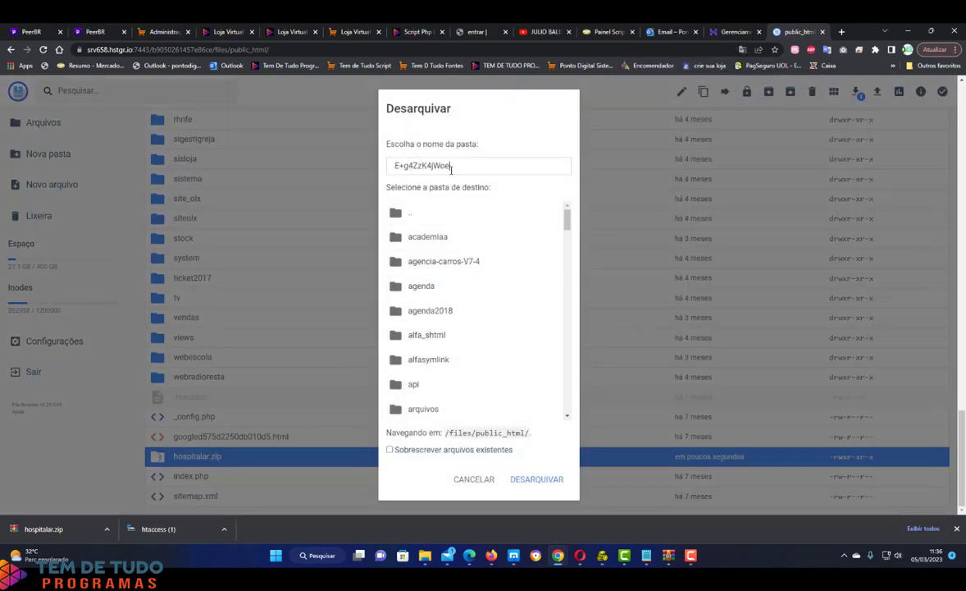
pyautogui.hotkey('ctrl', 'a')
pyautogui.hotkey('ctrl', 'a')
pyautogui.click(537, 479)
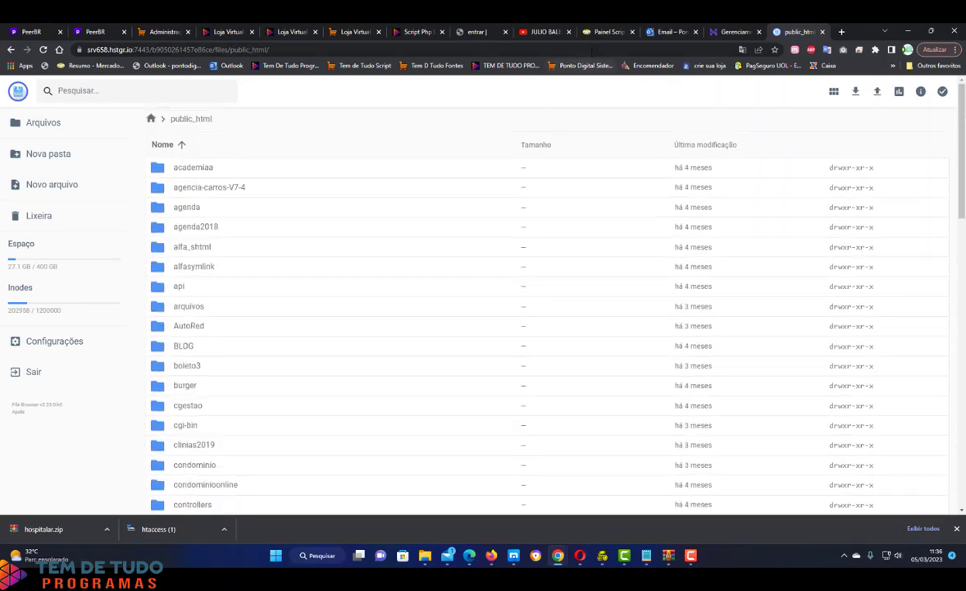
# Search the file list to locate the new hospitalar folder.
pyautogui.click(271, 49)
pyautogui.press('End')
pyautogui.hotkey('ctrl', 'f')
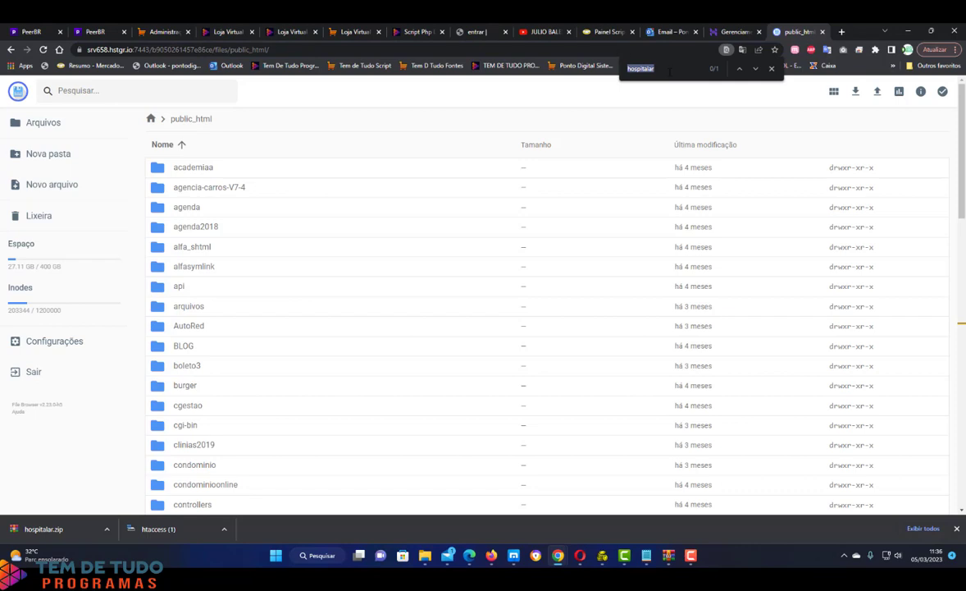
pyautogui.press('Return')
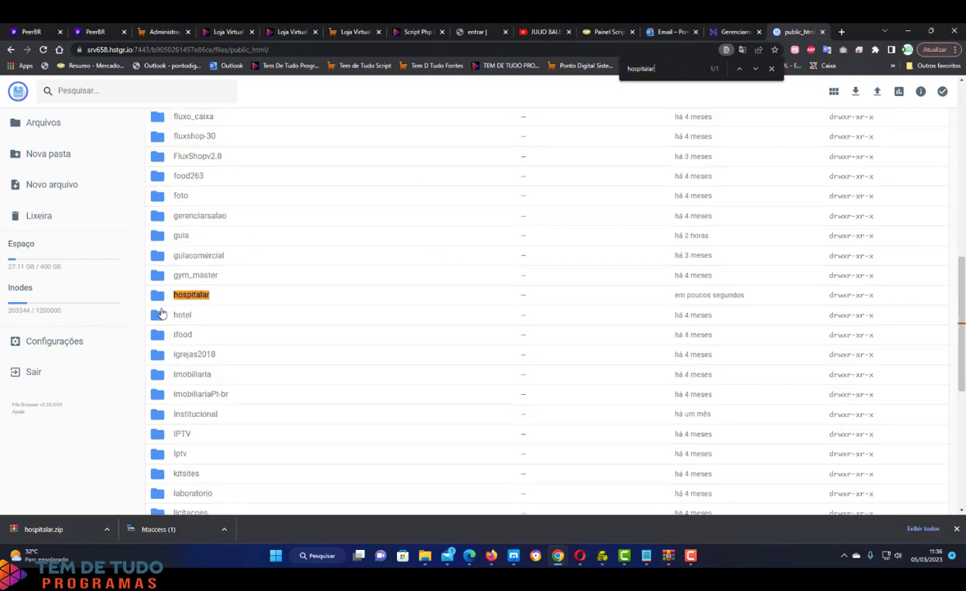
# Save the generated password in Notepad, create the hospitalr database and user, and select the user name.
pyautogui.click(740, 31)
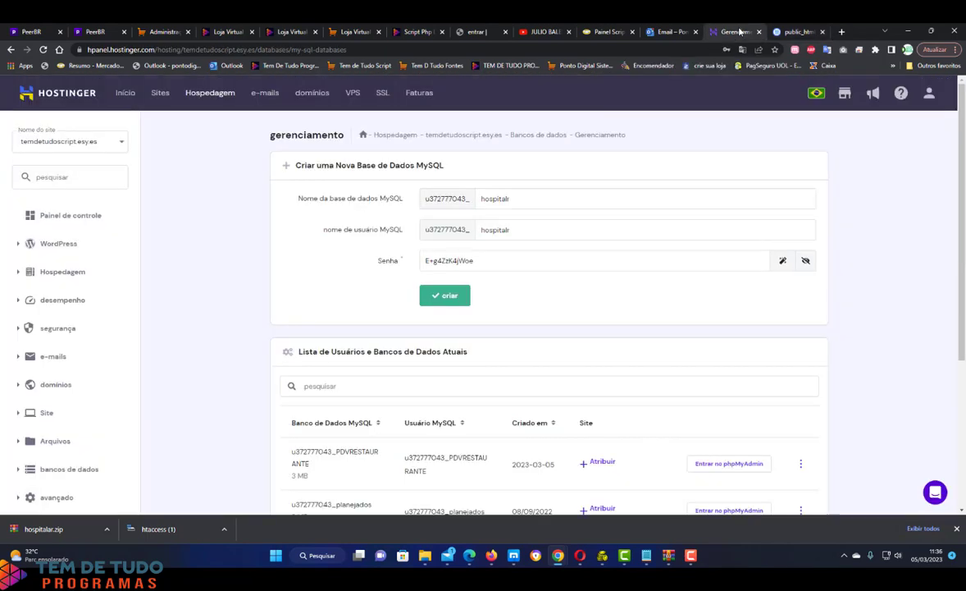
pyautogui.moveTo(496, 260); pyautogui.dragTo(322, 264)
pyautogui.hotkey('ctrl', 'c')
pyautogui.click(646, 555)
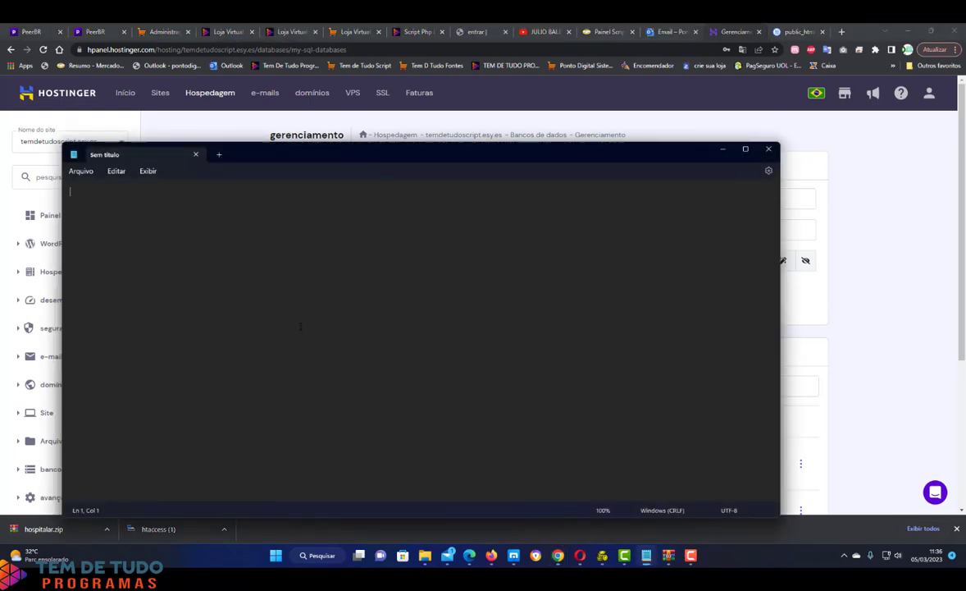
pyautogui.hotkey('ctrl', 'v')
pyautogui.click(689, 95)
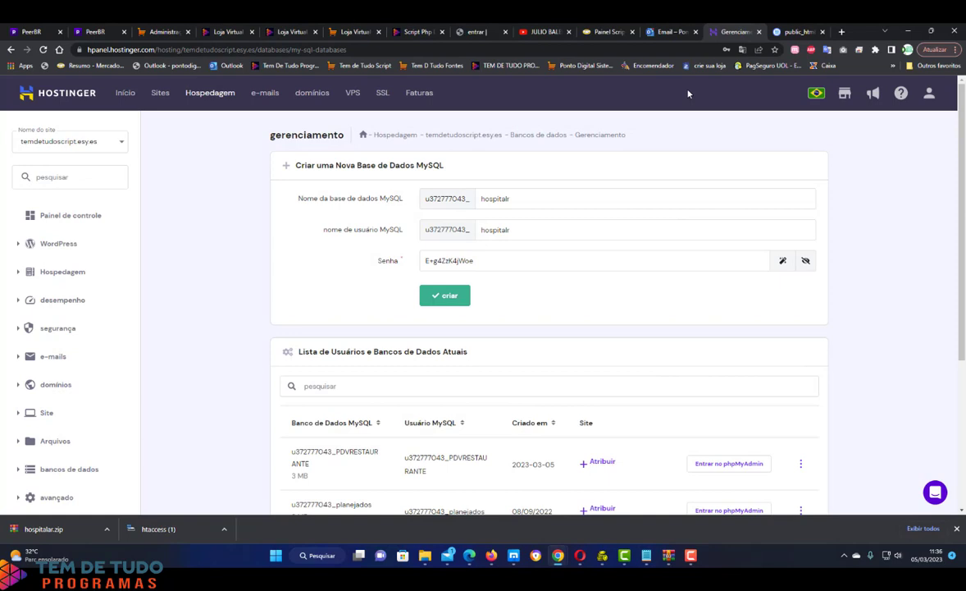
pyautogui.click(443, 295)
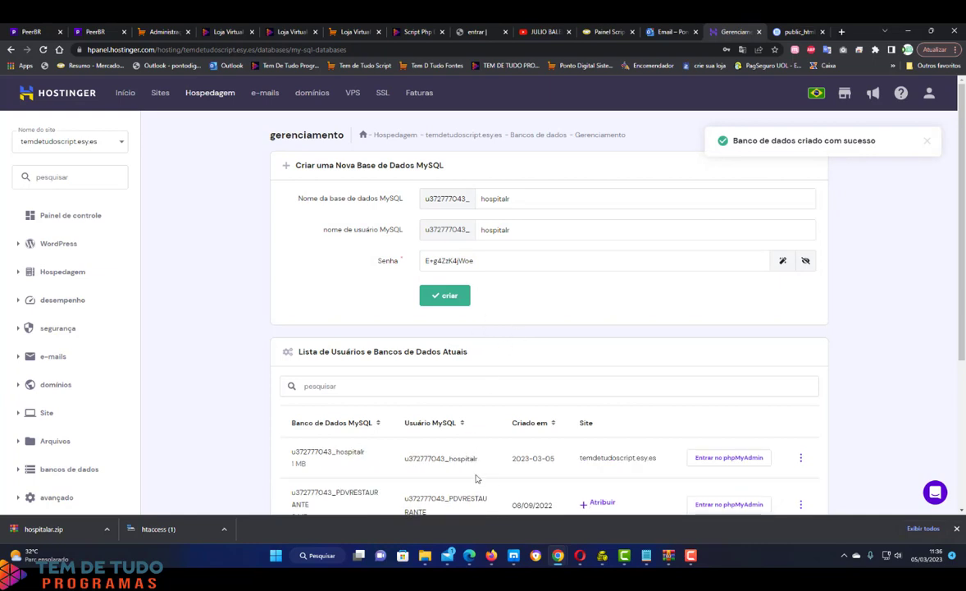
pyautogui.moveTo(480, 462); pyautogui.dragTo(405, 460)
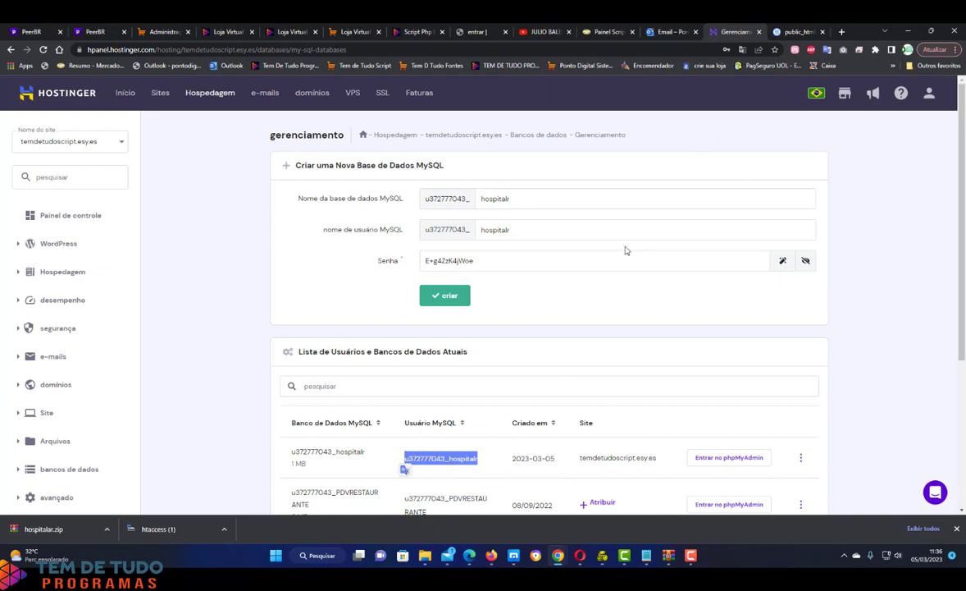
# Open hospitalar/application/config/database.php in the file editor.
pyautogui.click(791, 31)
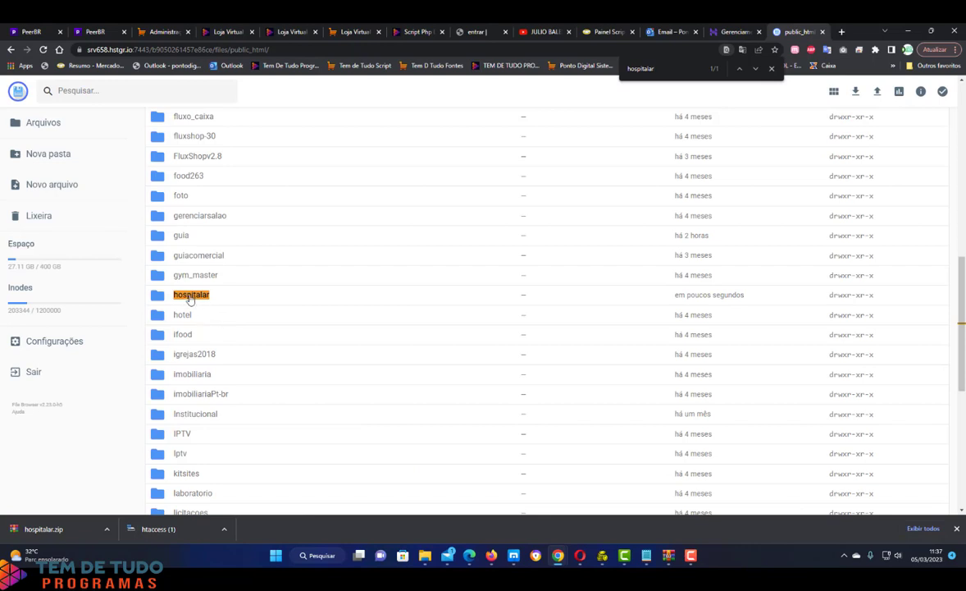
pyautogui.doubleClick(187, 289)
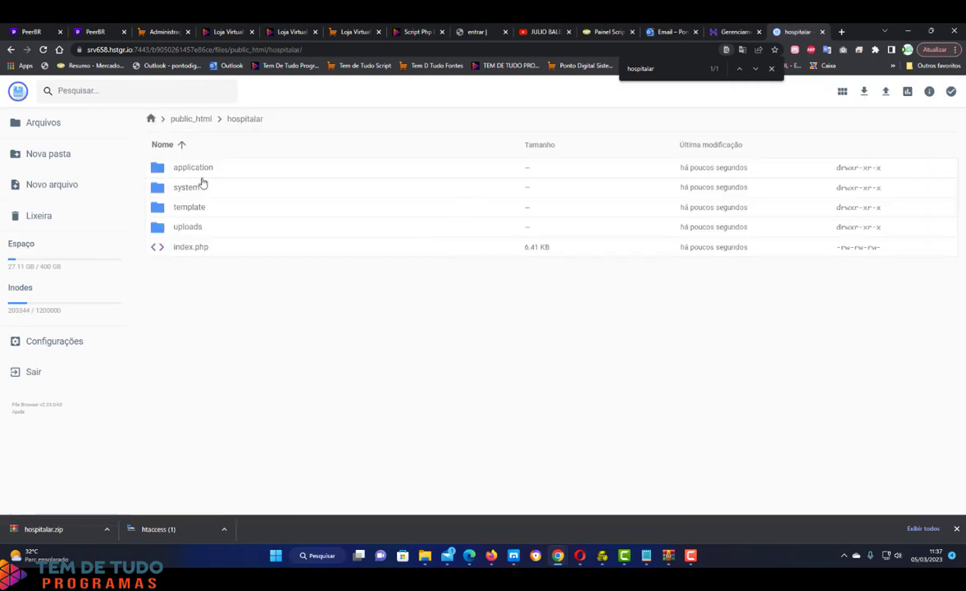
pyautogui.doubleClick(193, 168)
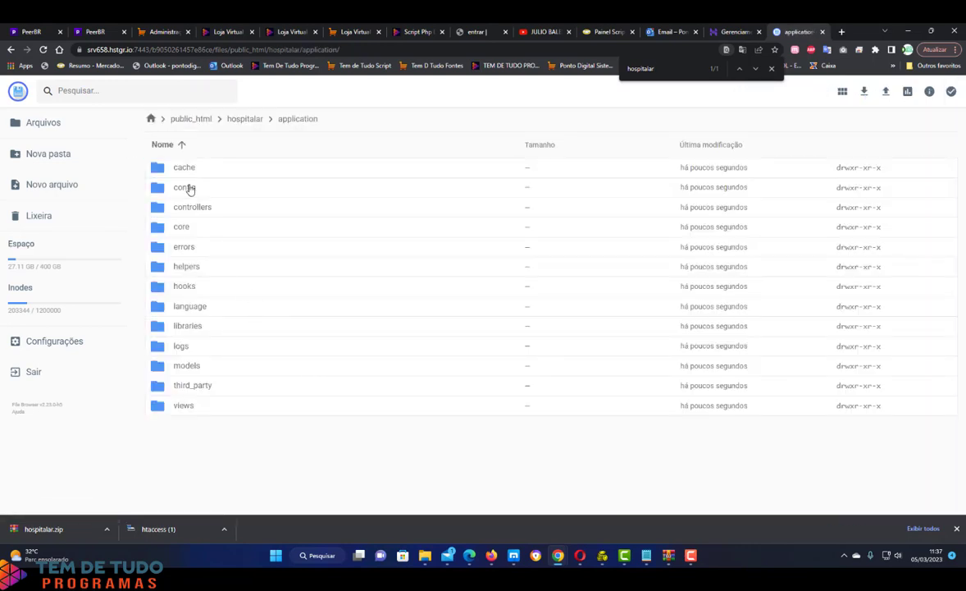
pyautogui.doubleClick(188, 188)
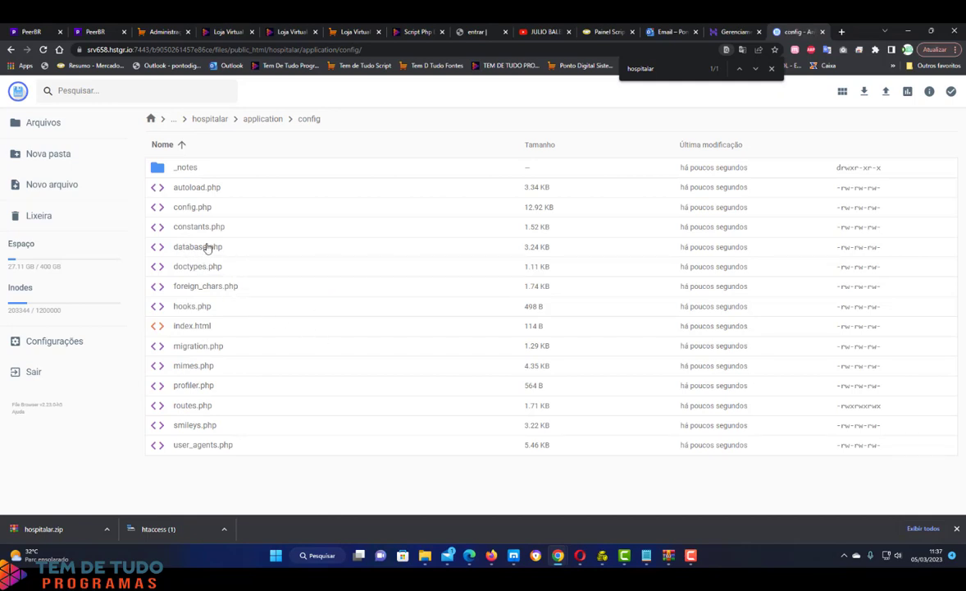
pyautogui.doubleClick(192, 247)
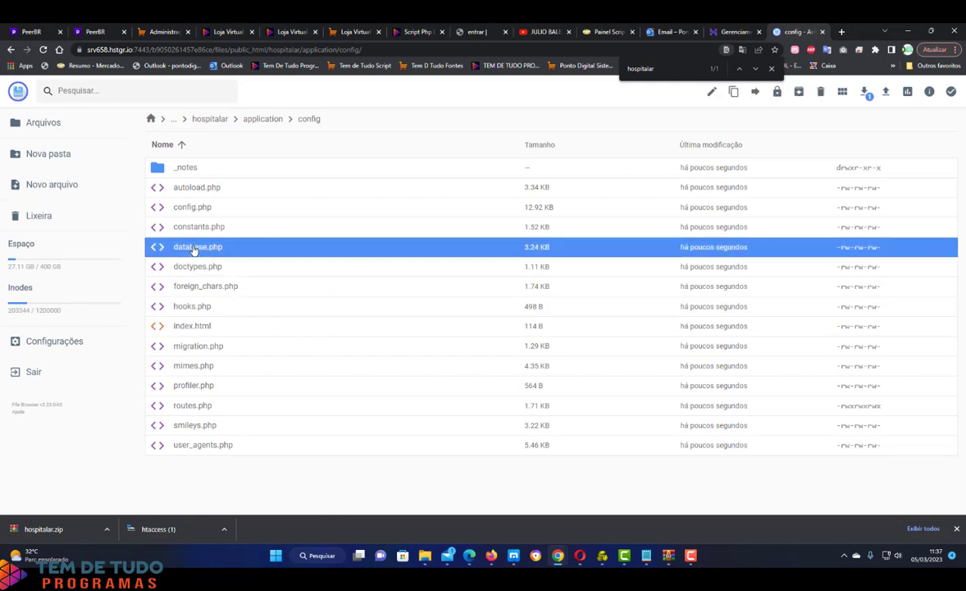
pyautogui.scroll(-5, 180, 304)
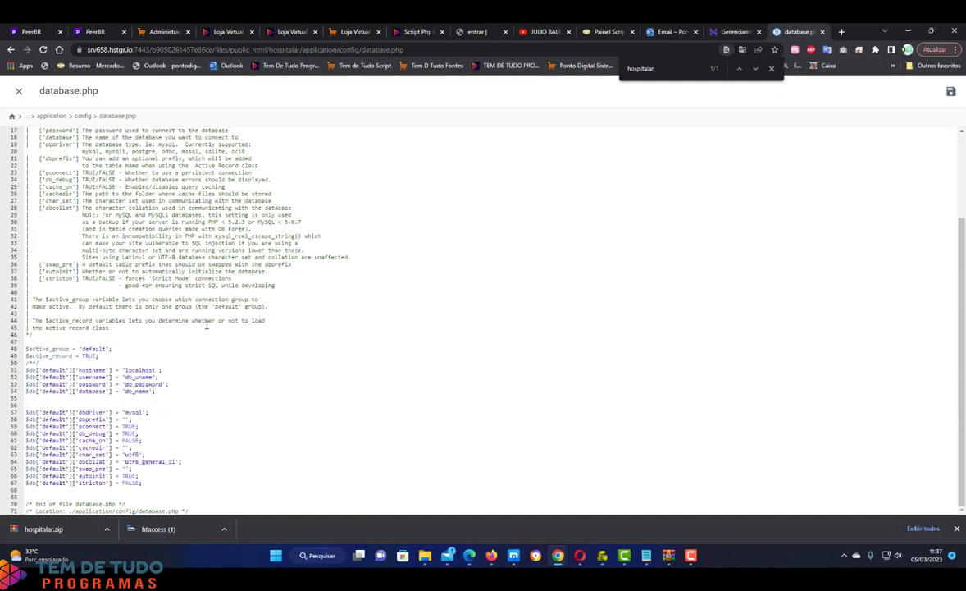
# Replace the db_username and db_password placeholders with the new user and saved password, then save.
pyautogui.moveTo(152, 377); pyautogui.dragTo(128, 377)
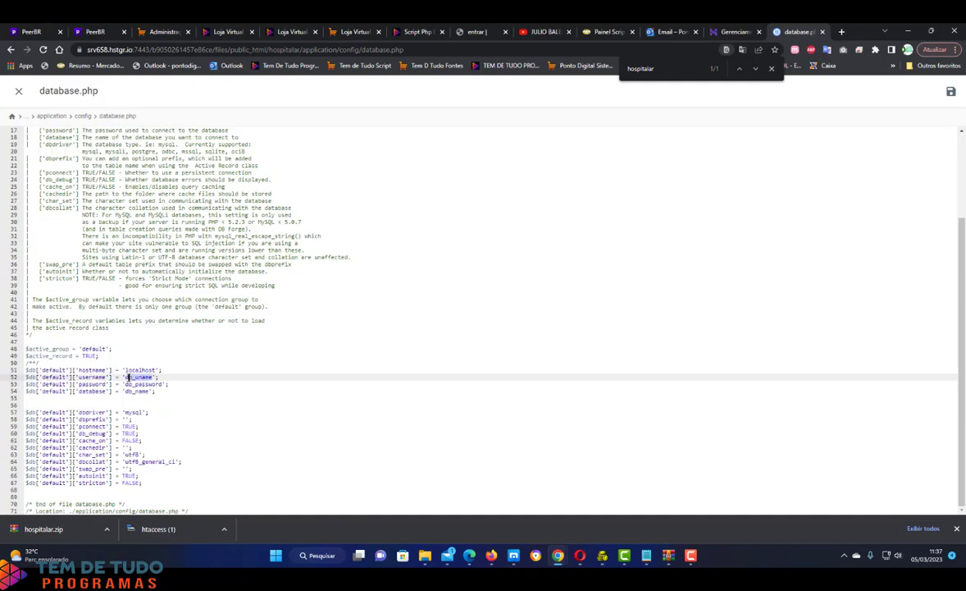
pyautogui.write('u372777043_hospitalar')
pyautogui.moveTo(150, 391); pyautogui.dragTo(135, 391)
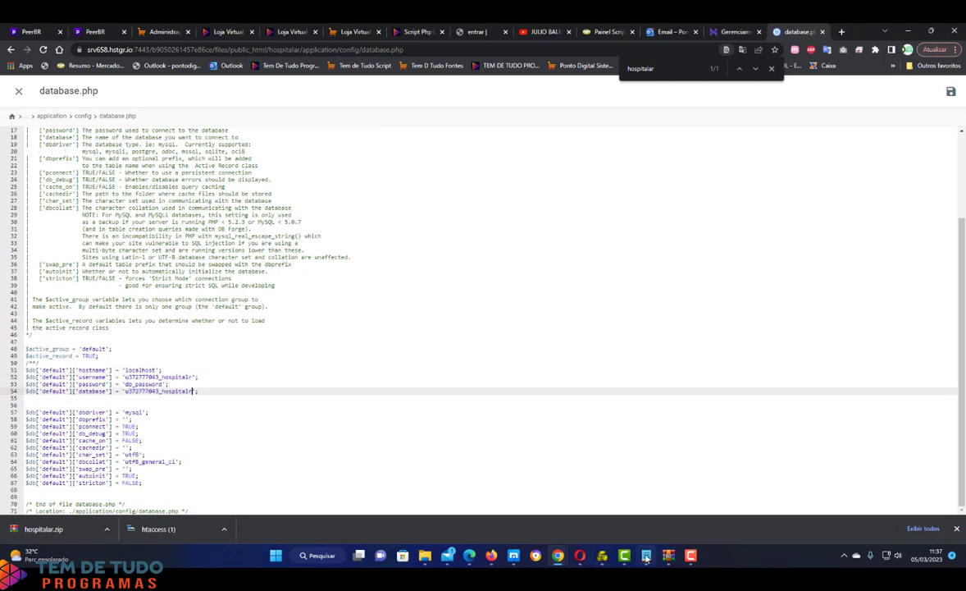
pyautogui.hotkey('alt', 'Tab')
pyautogui.hotkey('ctrl', 'a')
pyautogui.hotkey('ctrl', 'c')
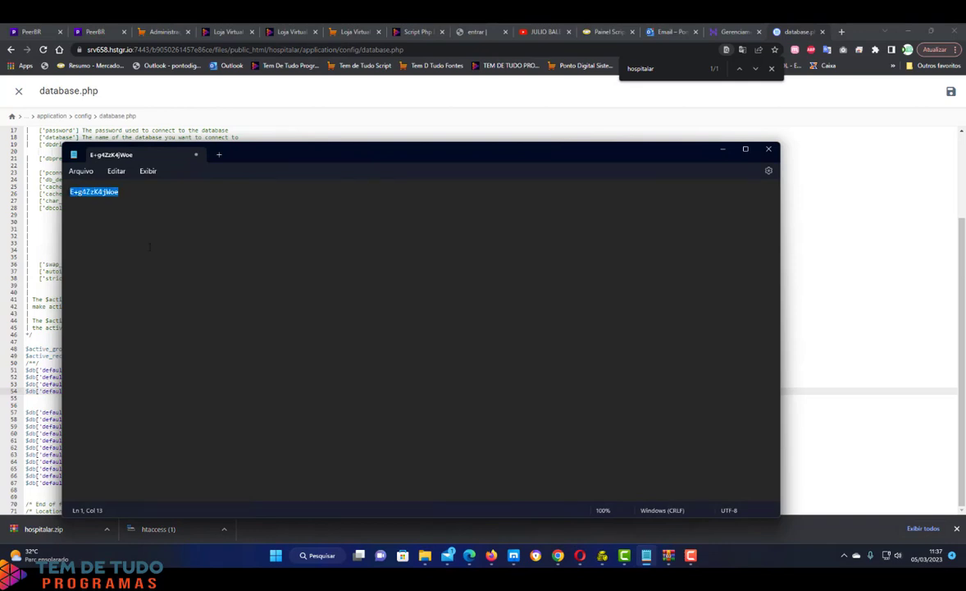
pyautogui.hotkey('alt', 'Tab')
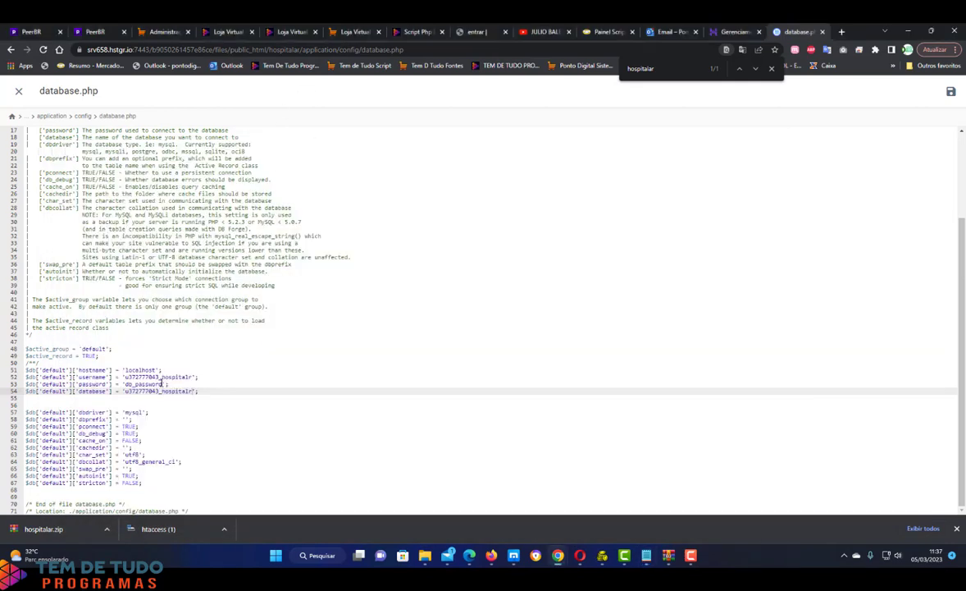
pyautogui.moveTo(163, 384); pyautogui.dragTo(127, 384)
pyautogui.hotkey('ctrl', 'v')
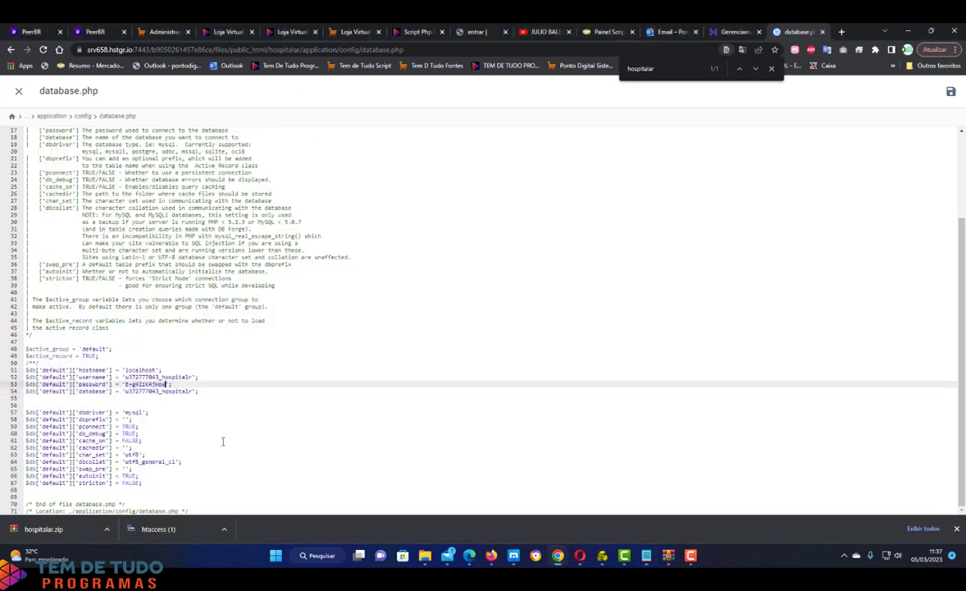
pyautogui.click(950, 91)
# Open phpMyAdmin for the hospital database and copy the Sistema hospitalar folder path.
pyautogui.click(734, 31)
pyautogui.click(722, 456)
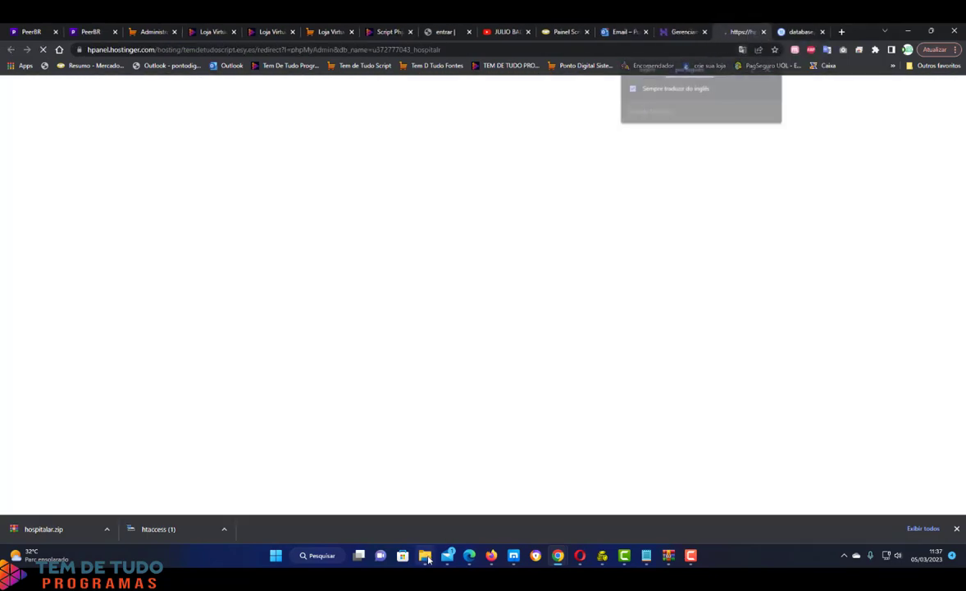
pyautogui.moveTo(424, 555)
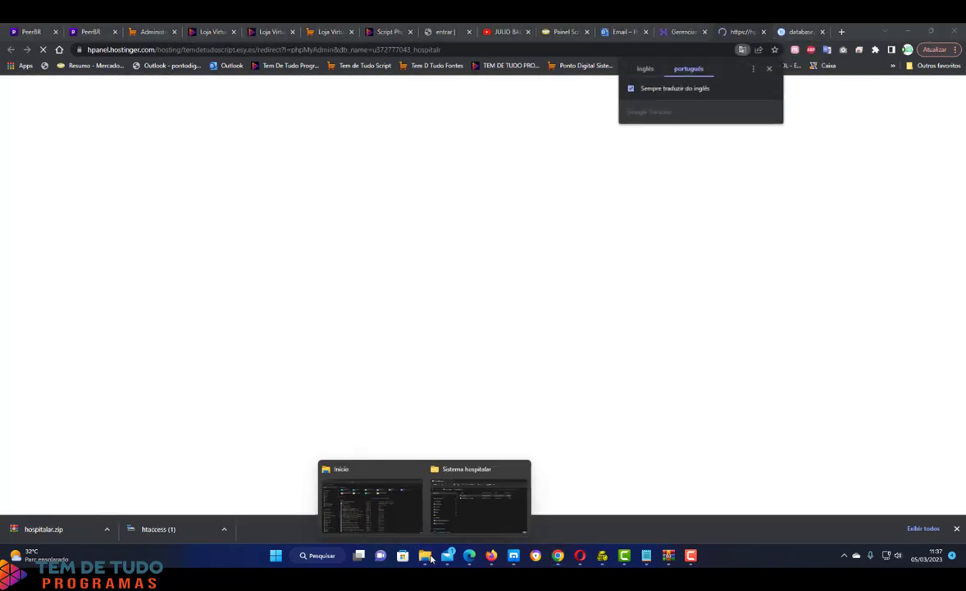
pyautogui.click(434, 471)
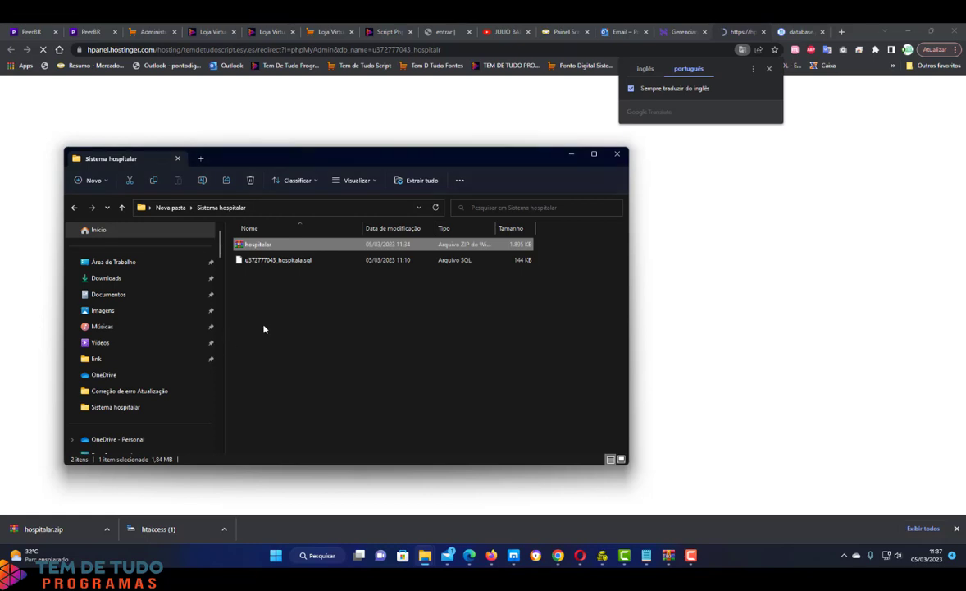
pyautogui.click(295, 209)
pyautogui.click(335, 374)
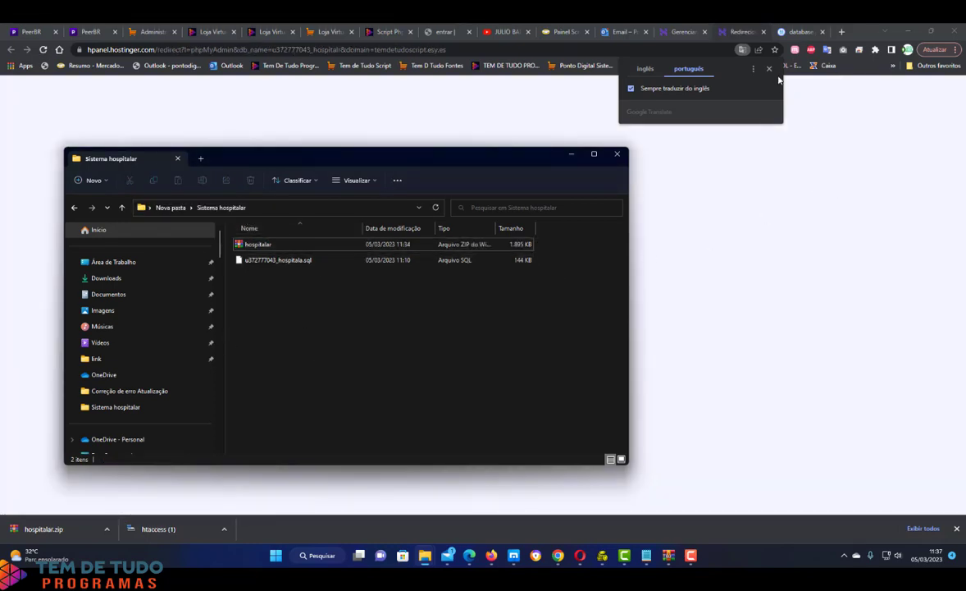
pyautogui.click(787, 75)
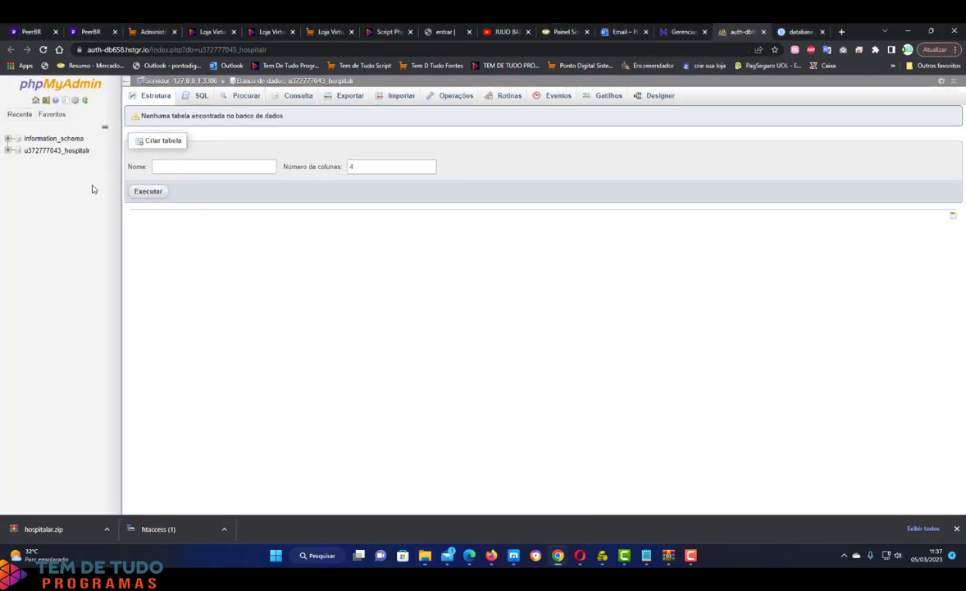
# Import the hospital SQL file from Sistema hospitalar, then return to the hPanel databases page.
pyautogui.click(399, 95)
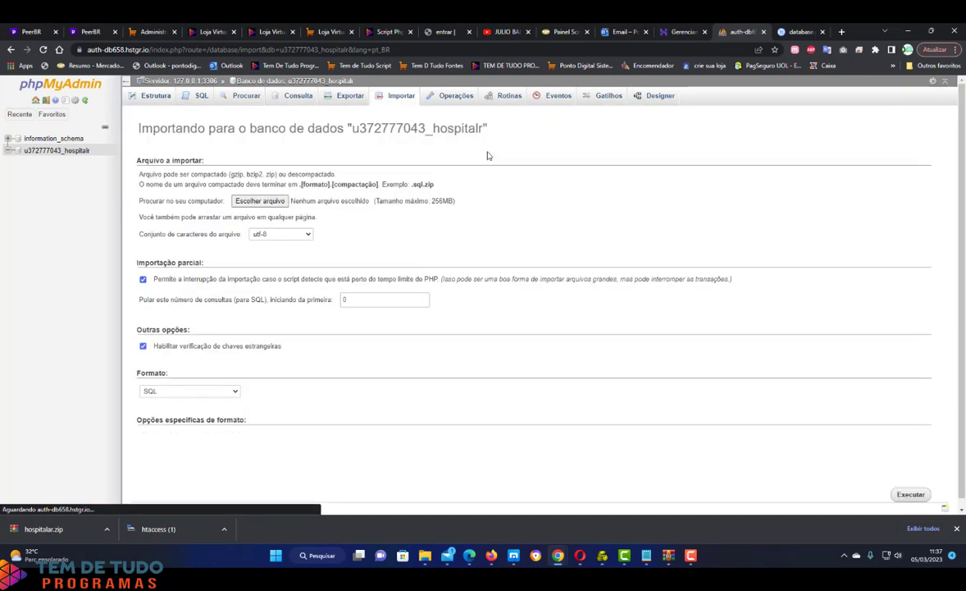
pyautogui.click(259, 201)
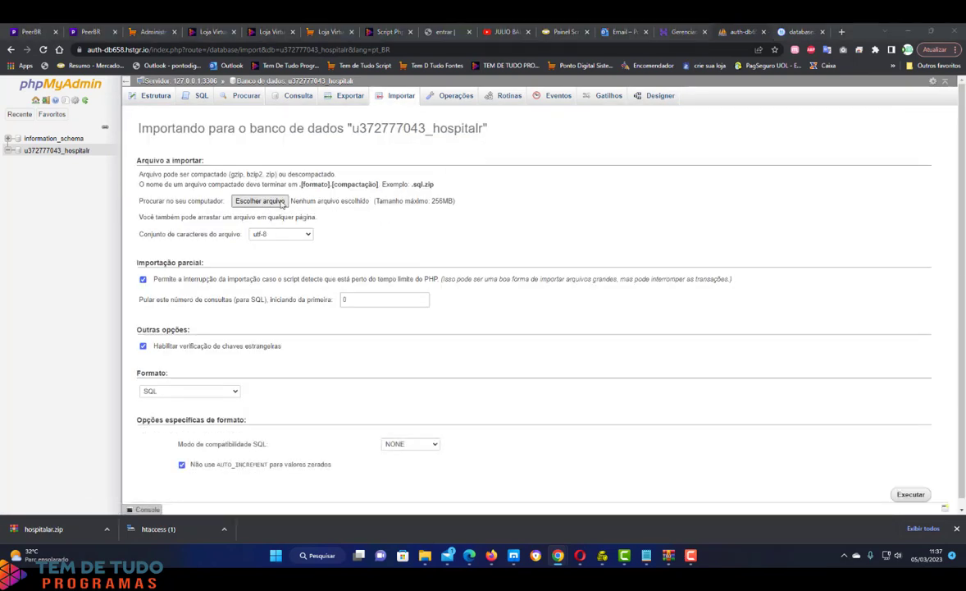
pyautogui.click(273, 46)
pyautogui.hotkey('ctrl', 'v')
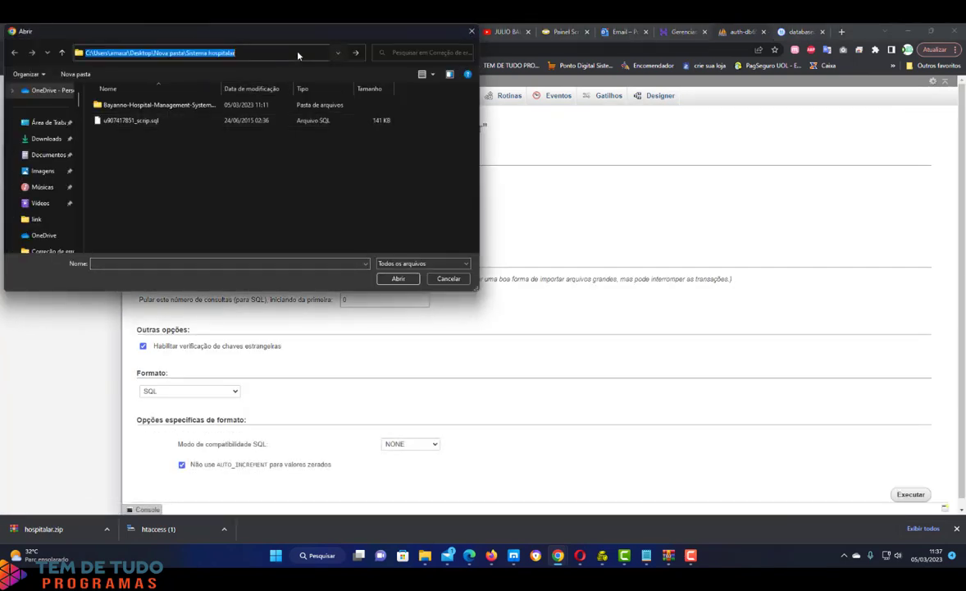
pyautogui.press('Return')
pyautogui.click(131, 120)
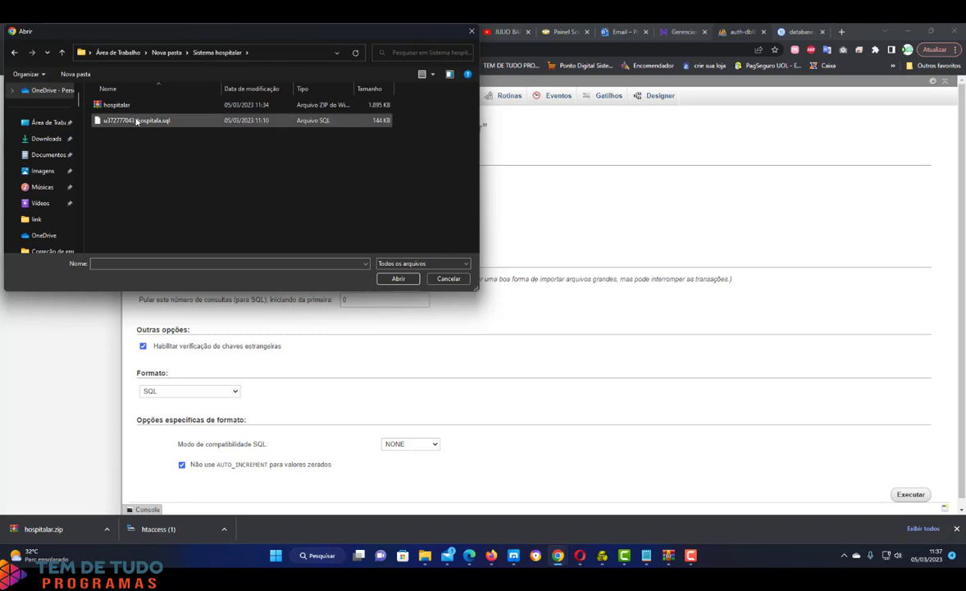
pyautogui.click(398, 279)
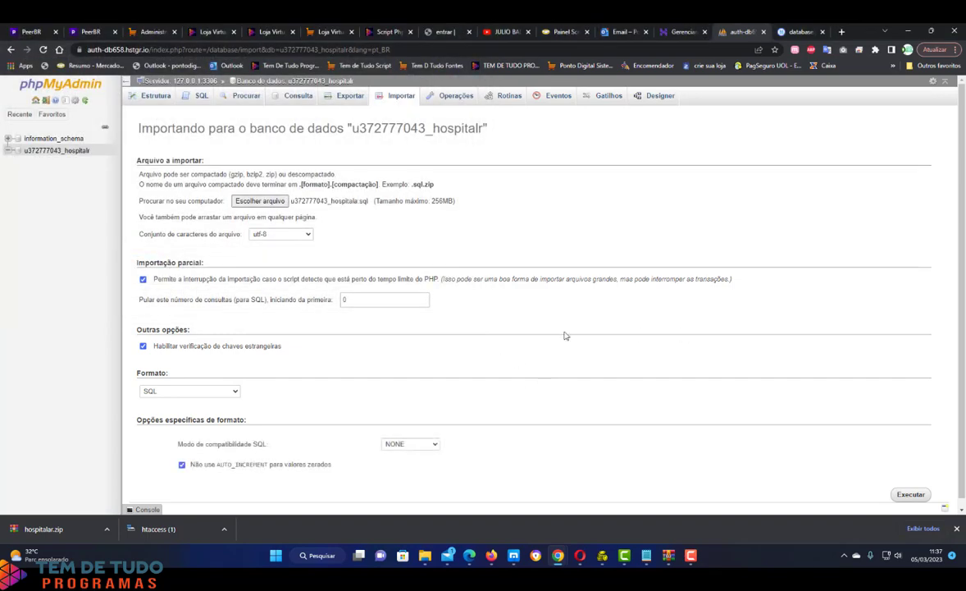
pyautogui.click(908, 494)
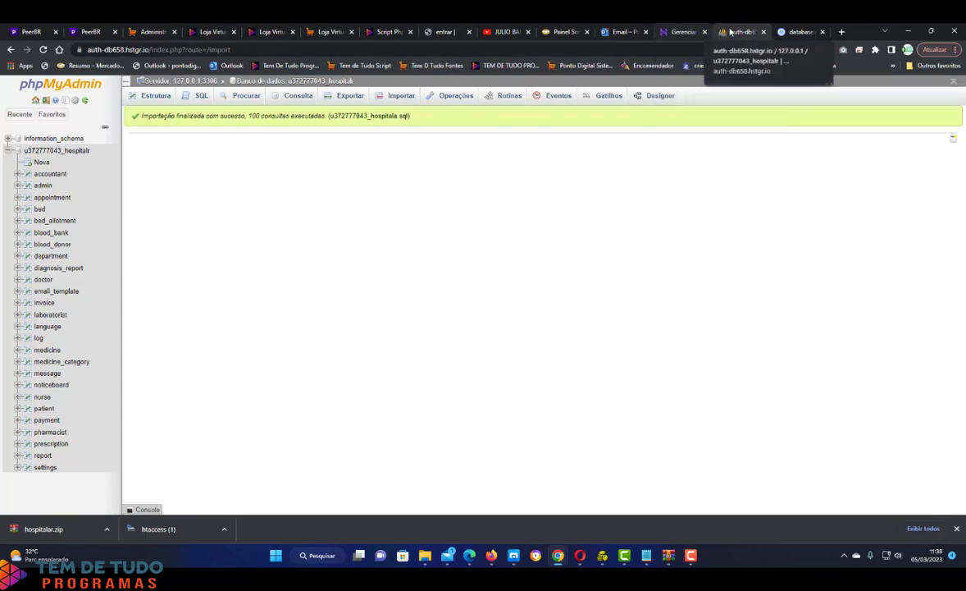
pyautogui.click(682, 31)
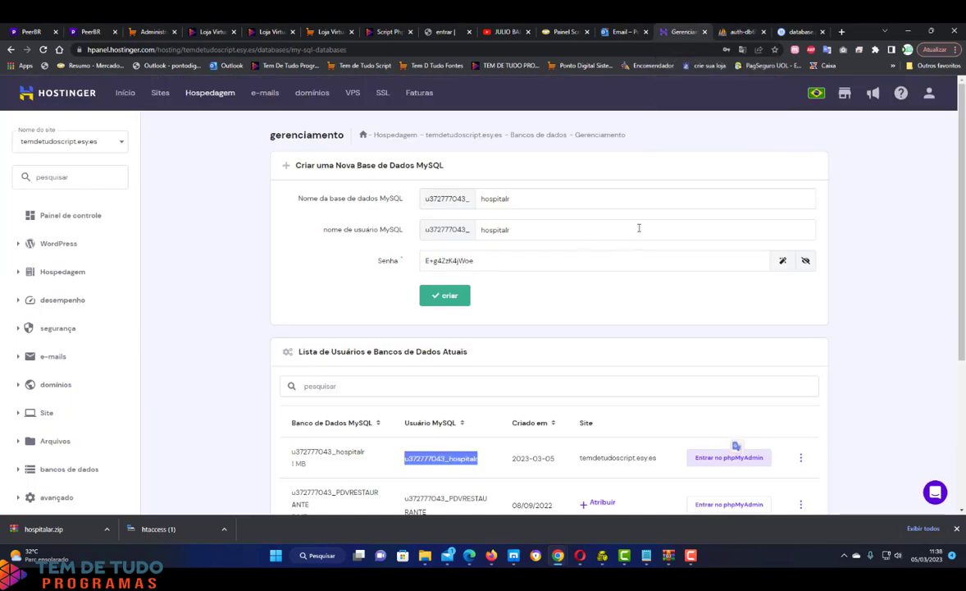
# Note temdetudoscript.esy.es/hospitalar in Notepad and paste it into a new browser tab's address bar.
pyautogui.moveTo(503, 136); pyautogui.dragTo(427, 143)
pyautogui.hotkey('ctrl', 'c')
pyautogui.click(646, 556)
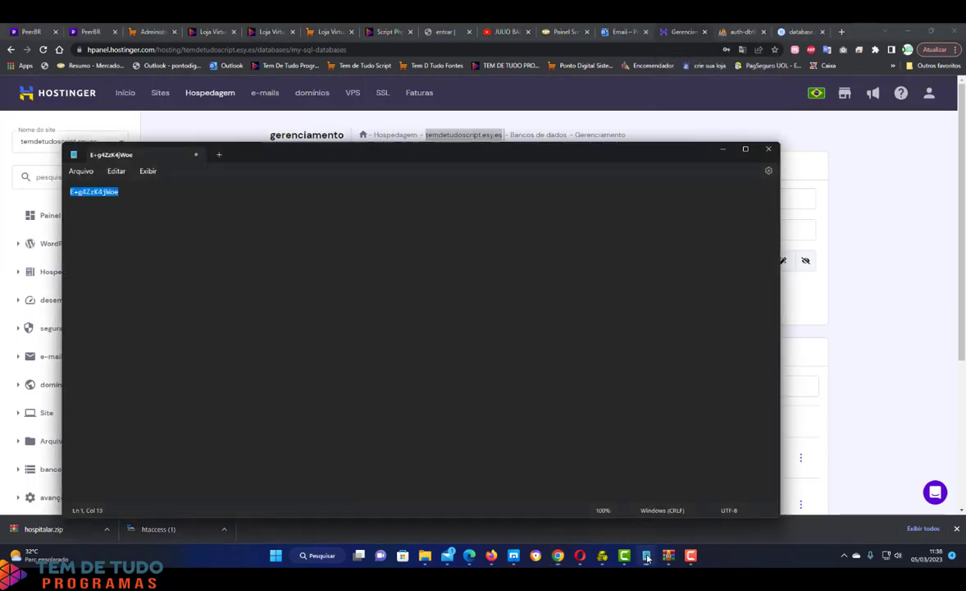
pyautogui.click(260, 233)
pyautogui.hotkey('ctrl', 'v')
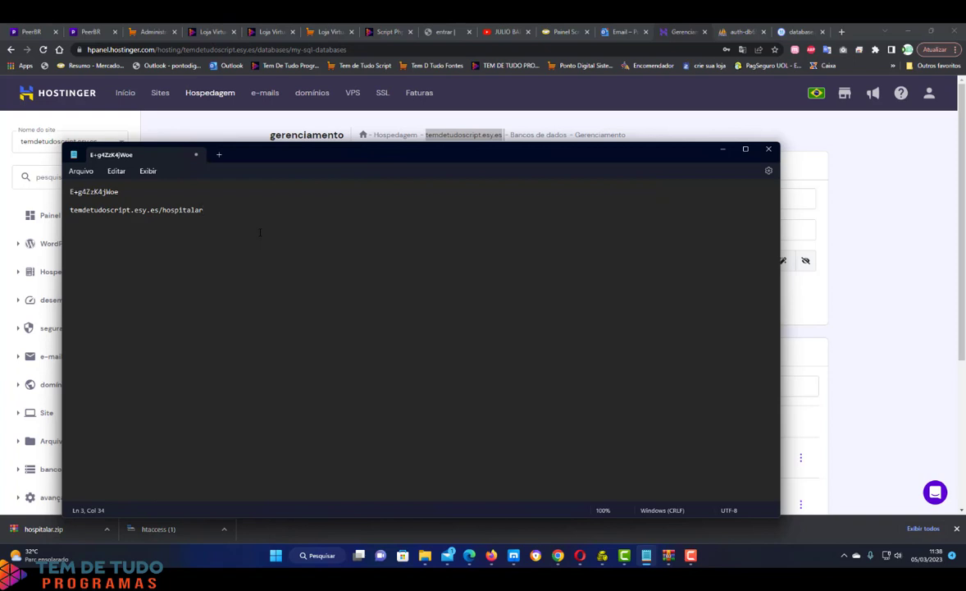
pyautogui.hotkey('ctrl', 'a')
pyautogui.moveTo(324, 220); pyautogui.dragTo(69, 211)
pyautogui.hotkey('ctrl', 'c')
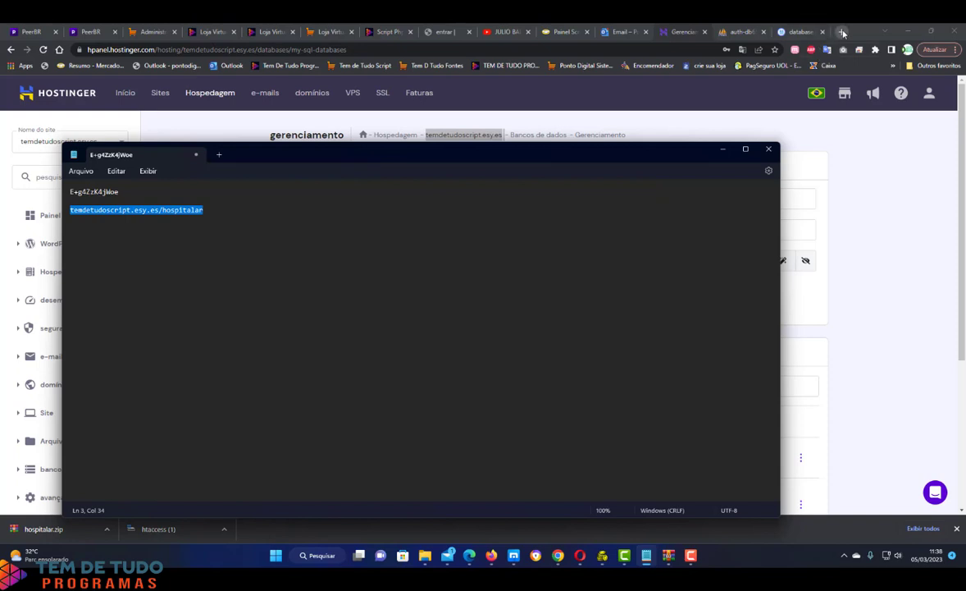
pyautogui.click(756, 54)
pyautogui.hotkey('ctrl', 't')
pyautogui.hotkey('ctrl', 'v')
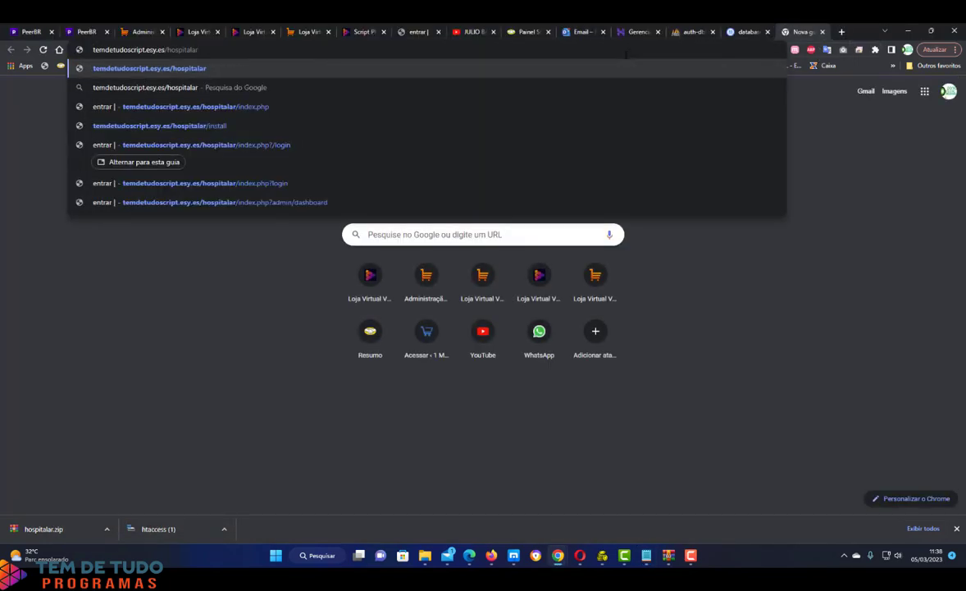
# Load the hospital login page and save its full address in the notes.
pyautogui.click(210, 106)
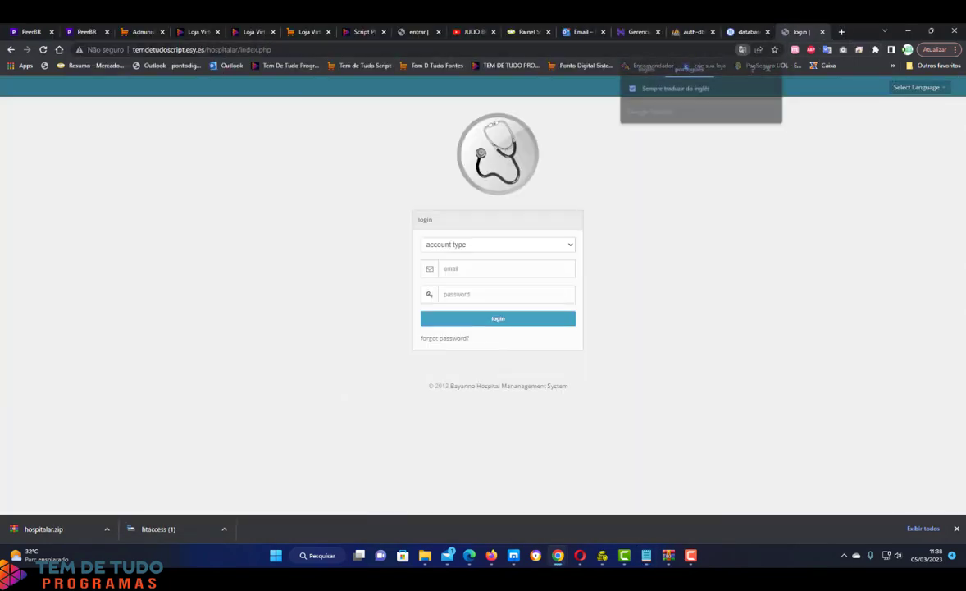
pyautogui.click(647, 558)
pyautogui.hotkey('ctrl', 'v')
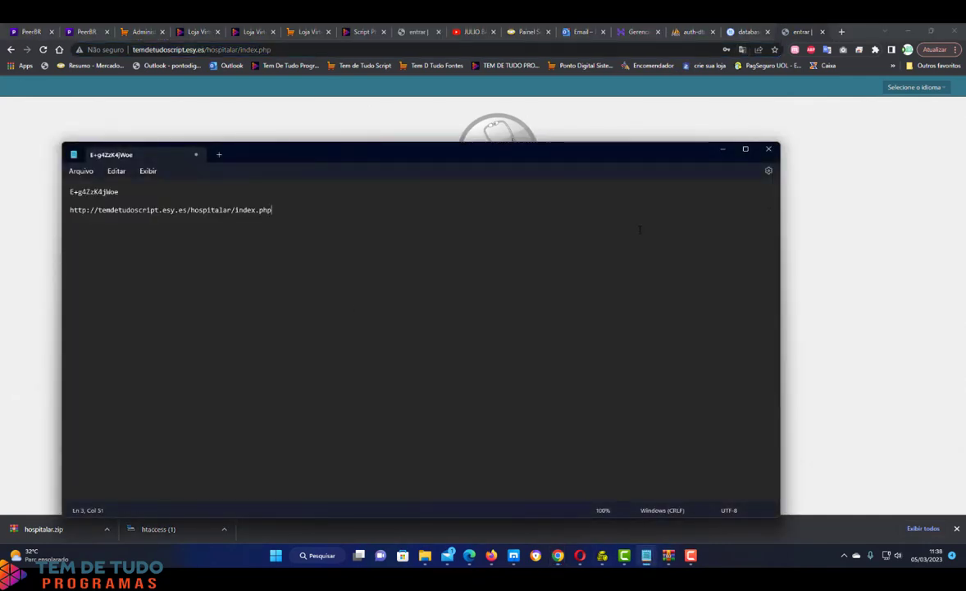
pyautogui.click(841, 185)
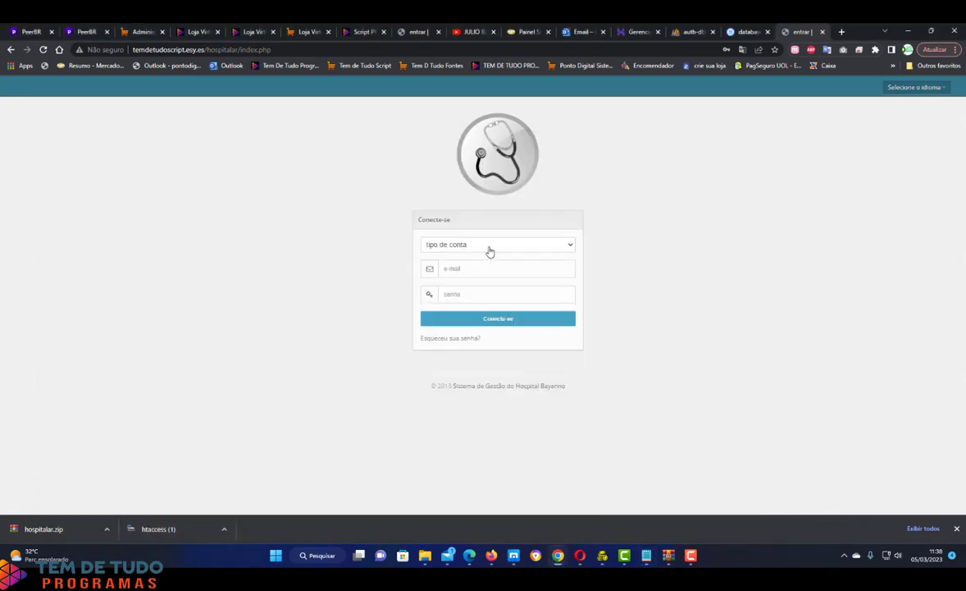
# Sign in to the hospital system as administrator with the admin e-mail and password.
pyautogui.click(489, 252)
pyautogui.click(478, 266)
pyautogui.click(496, 270)
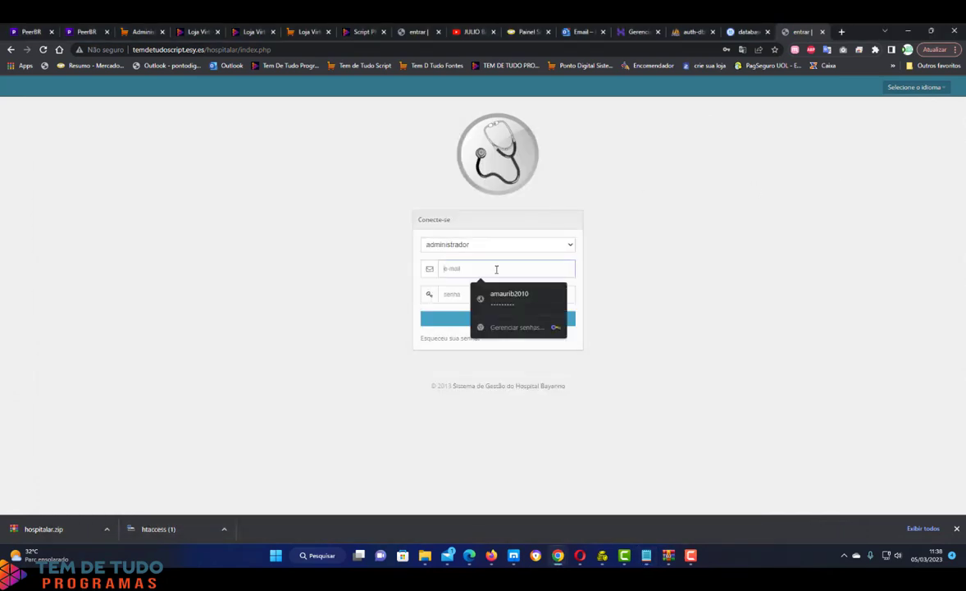
pyautogui.write('admin@admin.com')
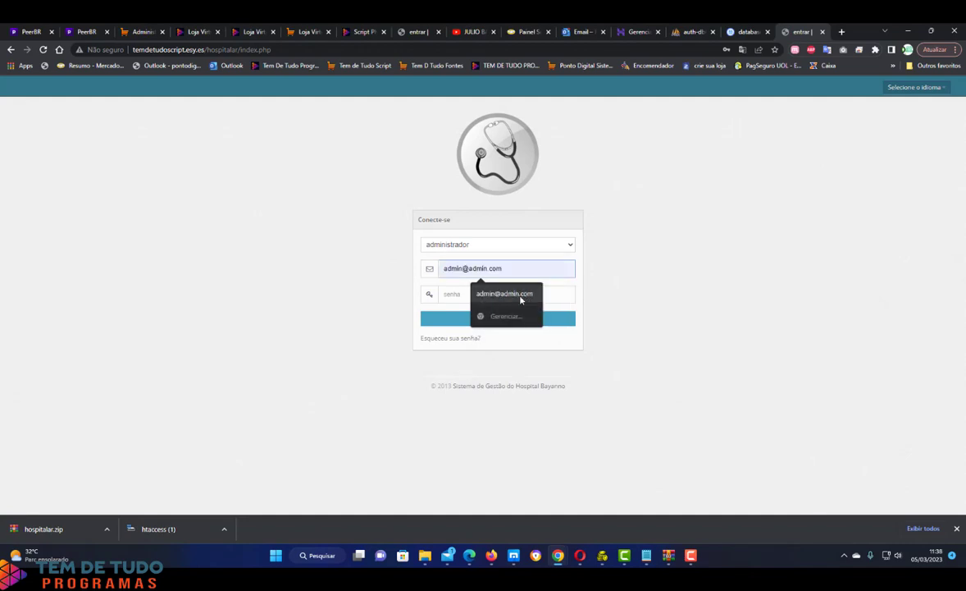
pyautogui.click(502, 293)
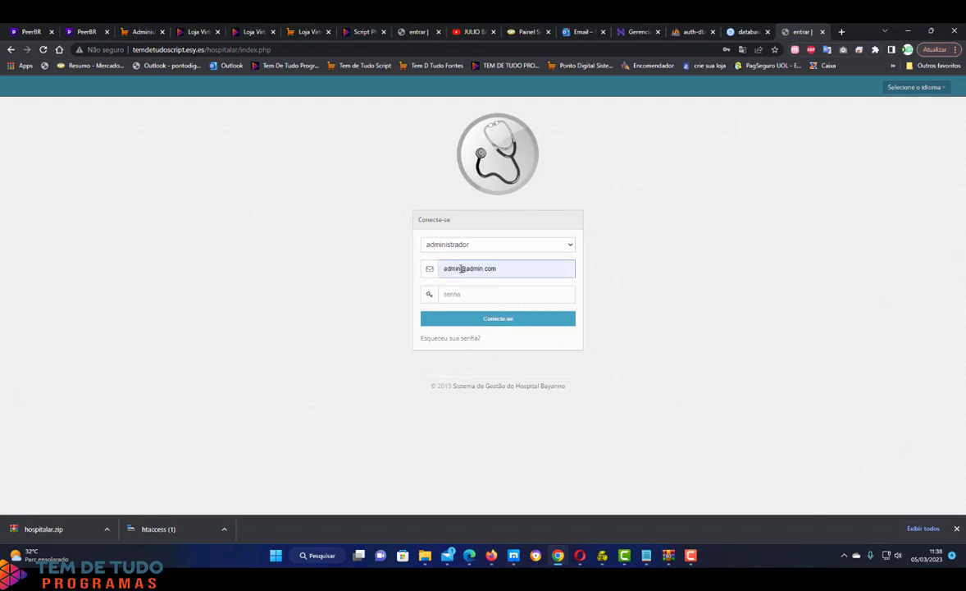
pyautogui.moveTo(461, 268); pyautogui.dragTo(449, 270)
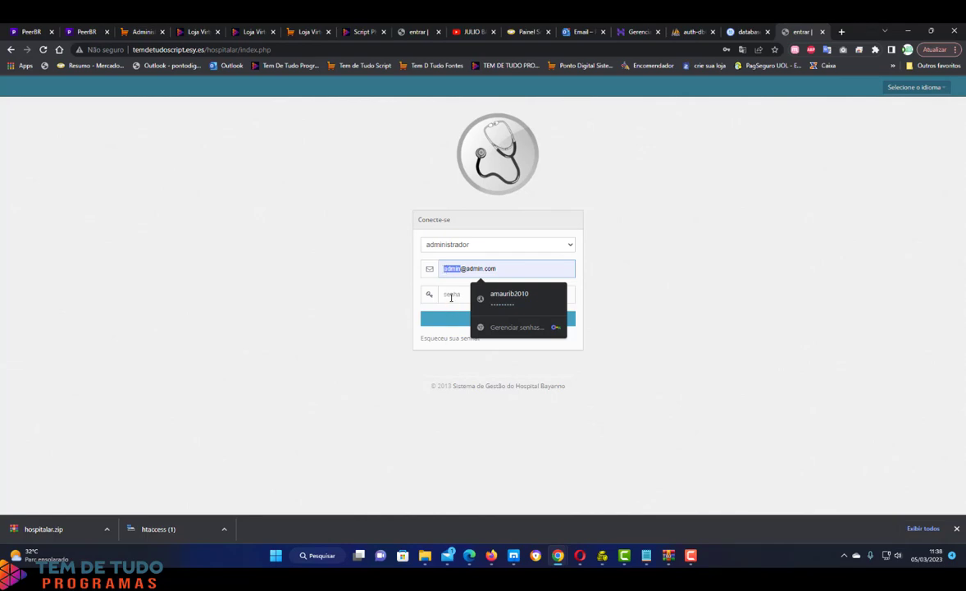
pyautogui.click(451, 297)
pyautogui.click(497, 319)
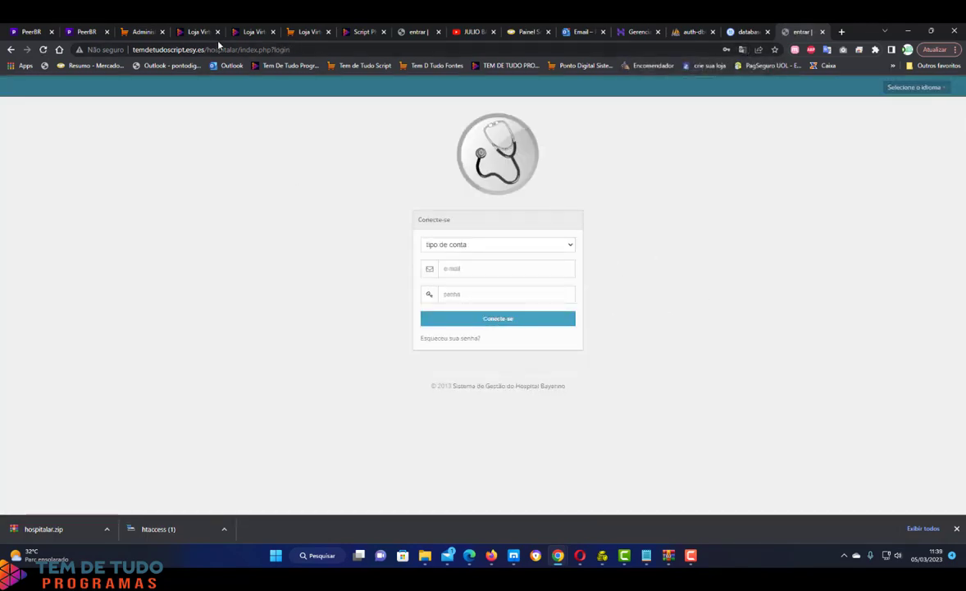
# Switch through the config and phpMyAdmin tabs back to the hPanel MySQL databases page.
pyautogui.doubleClick(222, 49)
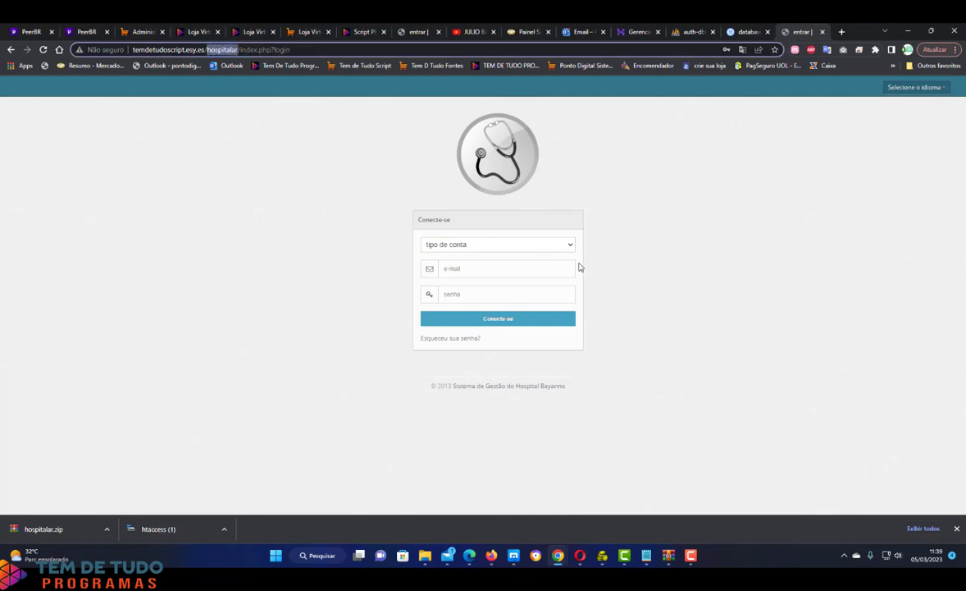
pyautogui.click(697, 285)
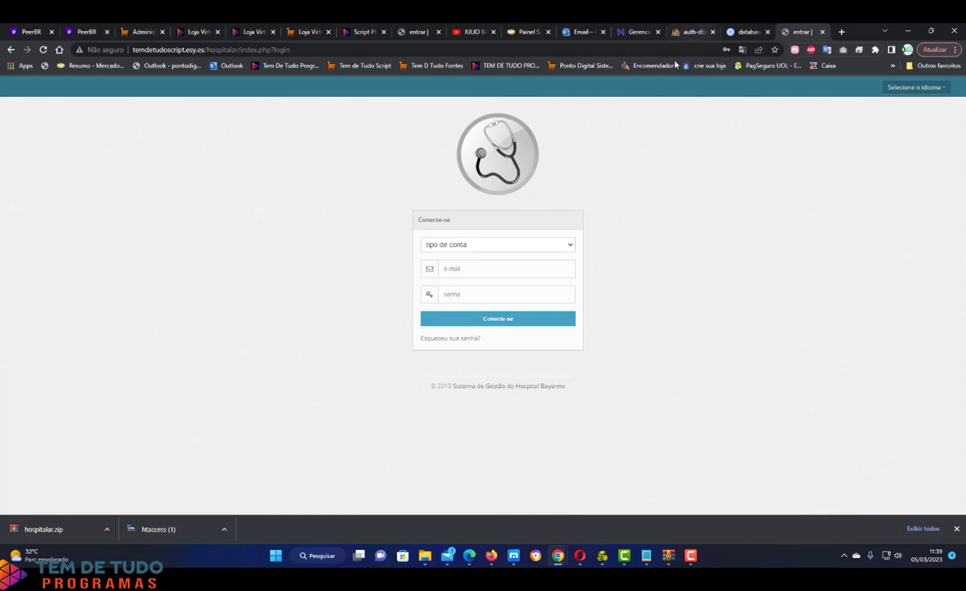
pyautogui.click(748, 32)
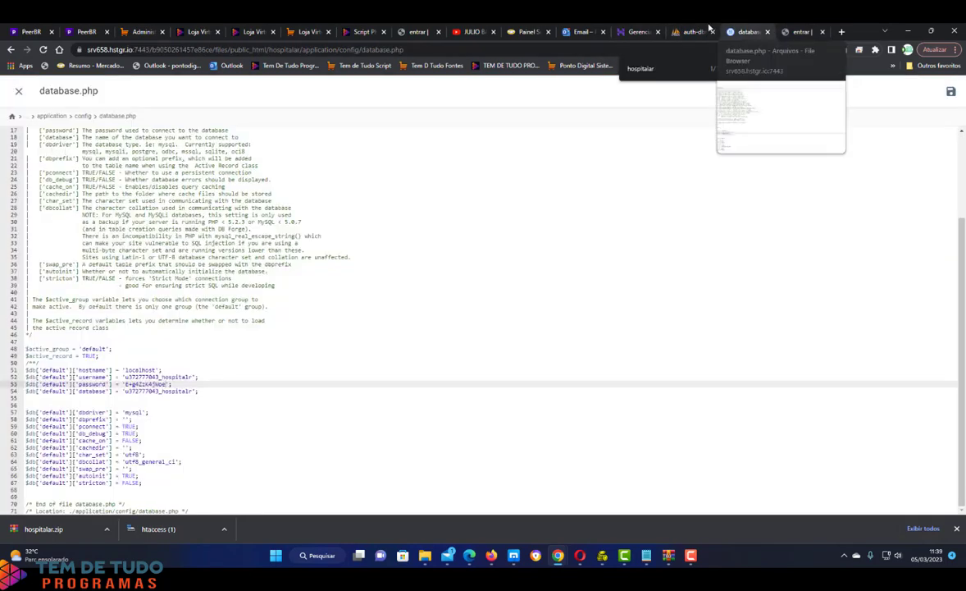
pyautogui.click(693, 31)
pyautogui.click(640, 31)
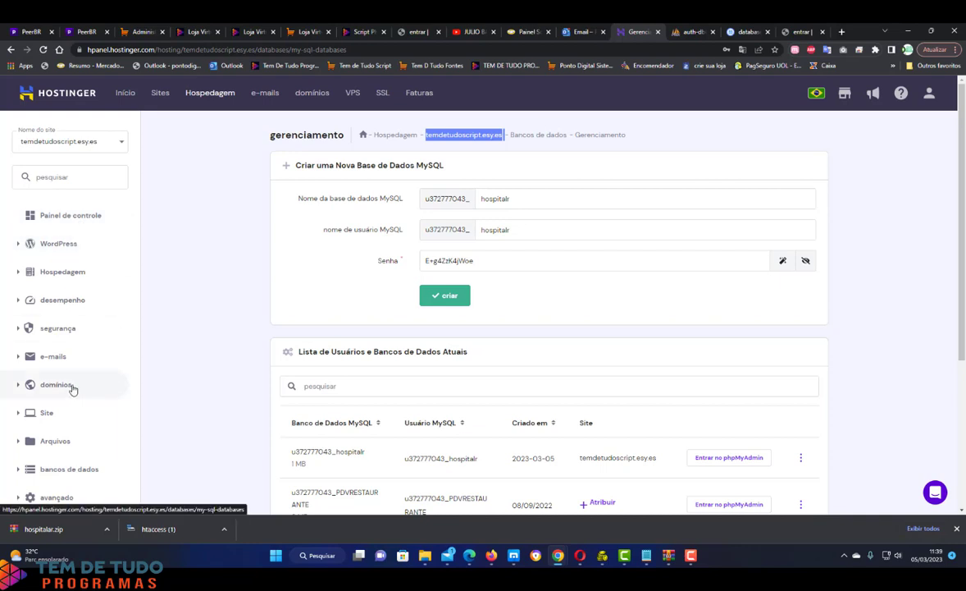
# Create a subdomain named hospitalar on the Subdomínios page.
pyautogui.click(73, 387)
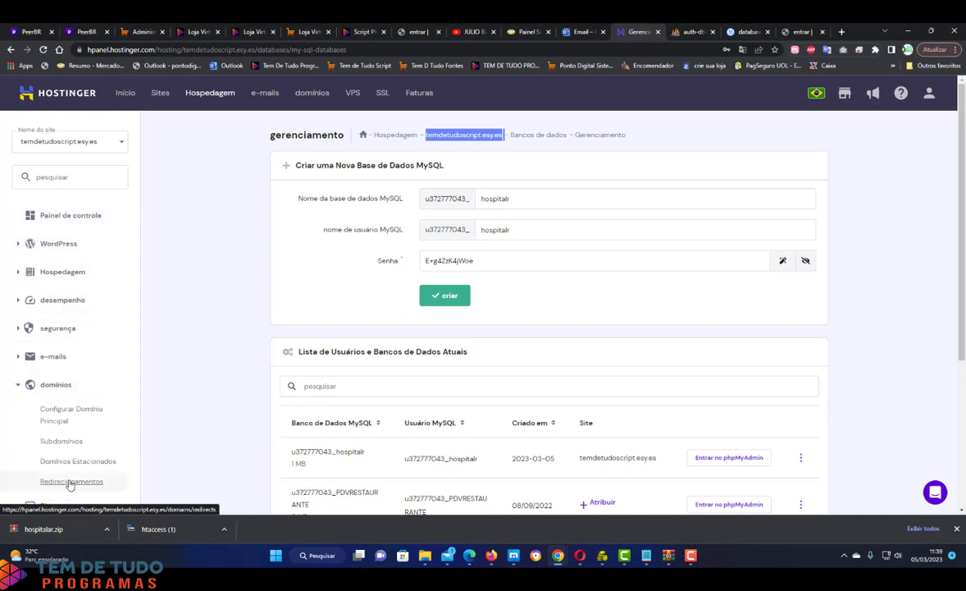
pyautogui.click(62, 441)
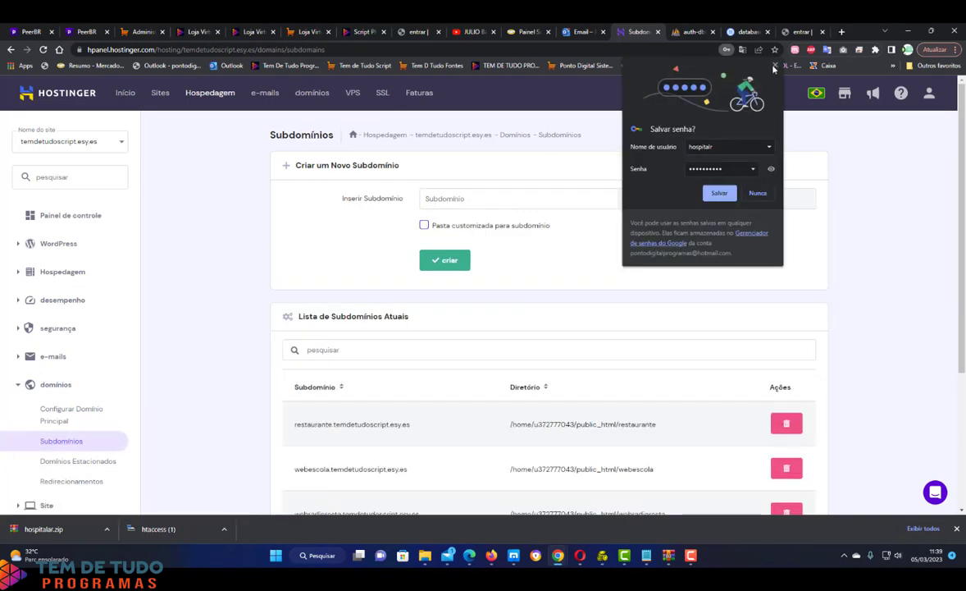
pyautogui.click(479, 199)
pyautogui.write('hospitalar')
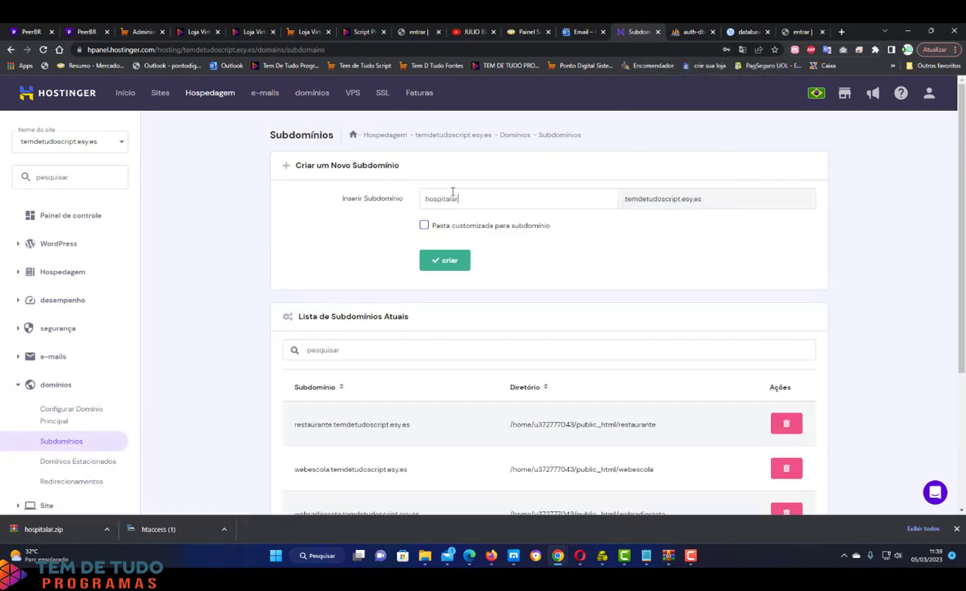
pyautogui.click(447, 263)
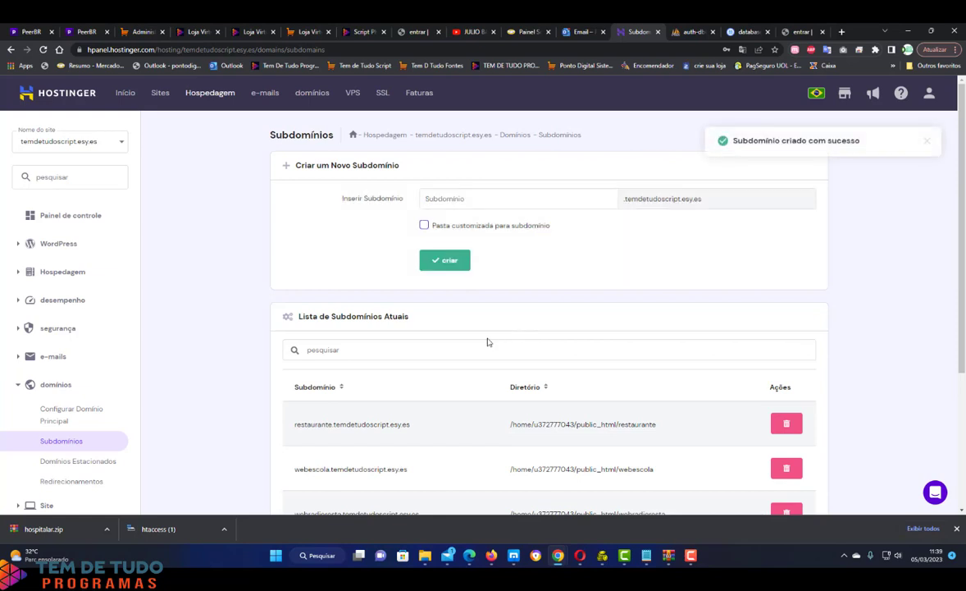
# Show 100 subdomains per page and copy the hospitalar.temdetudoscript.esy.es address.
pyautogui.scroll(-4, 459, 328)
pyautogui.click(711, 441)
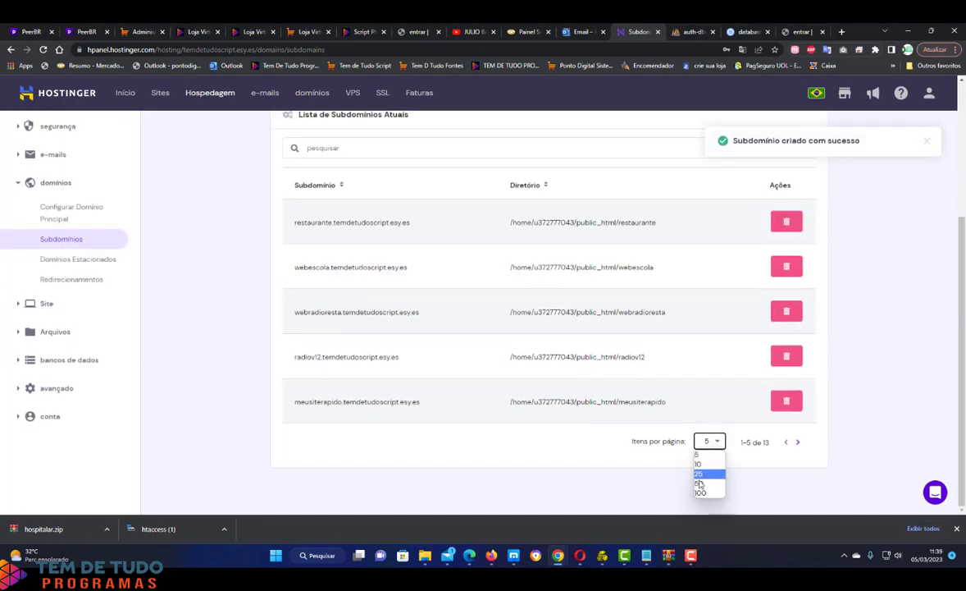
pyautogui.click(663, 474)
pyautogui.scroll(-5, 416, 328)
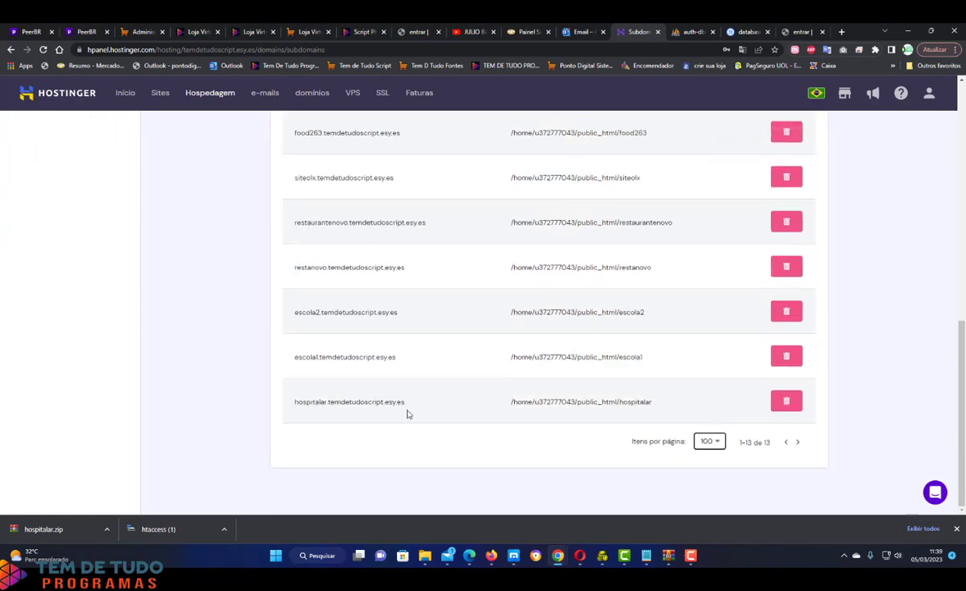
pyautogui.moveTo(405, 402); pyautogui.dragTo(292, 410)
pyautogui.hotkey('ctrl', 'c')
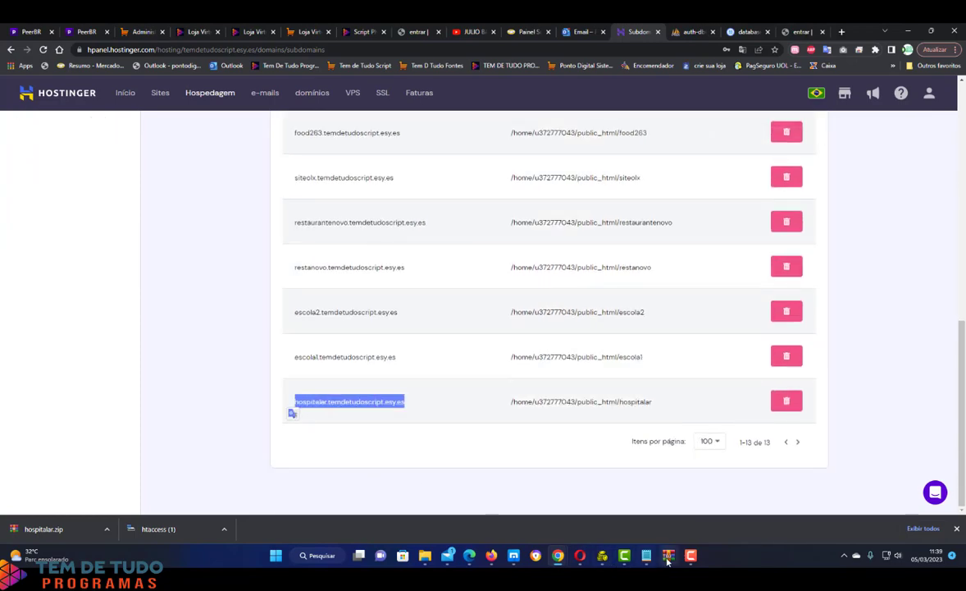
pyautogui.click(647, 556)
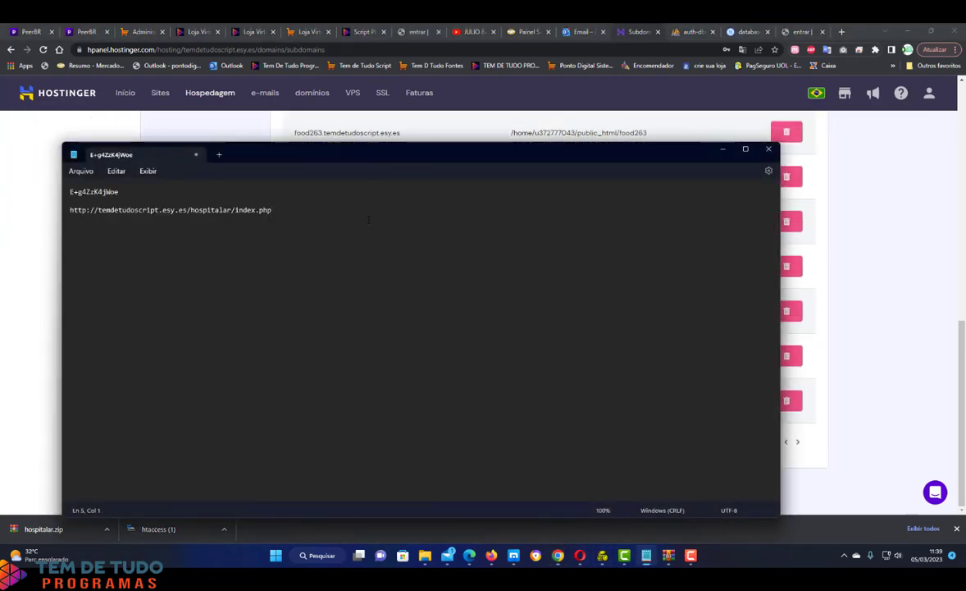
# Save the subdomain address in the notes and load hospitalar.temdetudoscript.esy.es in a new tab.
pyautogui.hotkey('ctrl', 'v')
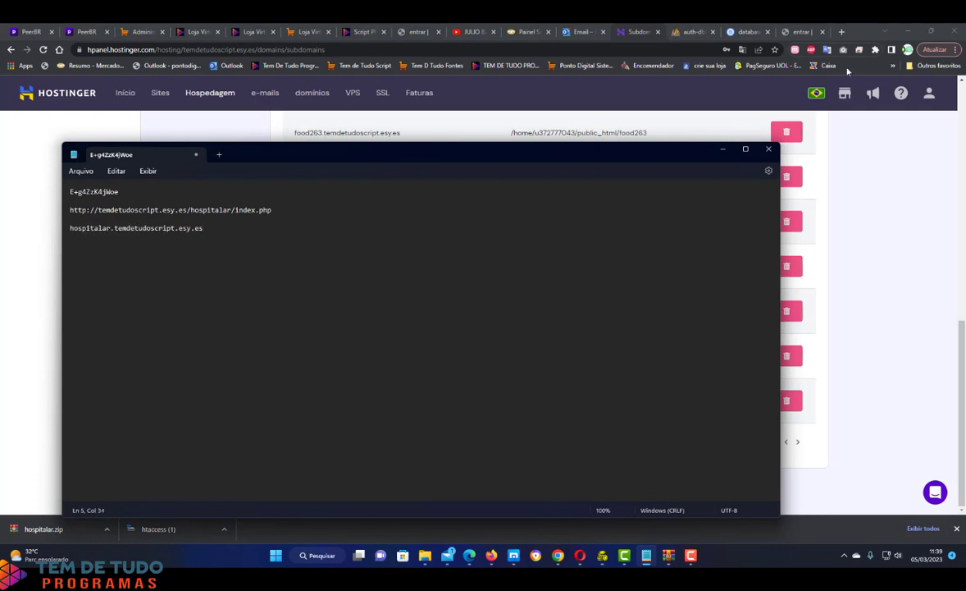
pyautogui.click(775, 31)
pyautogui.click(842, 31)
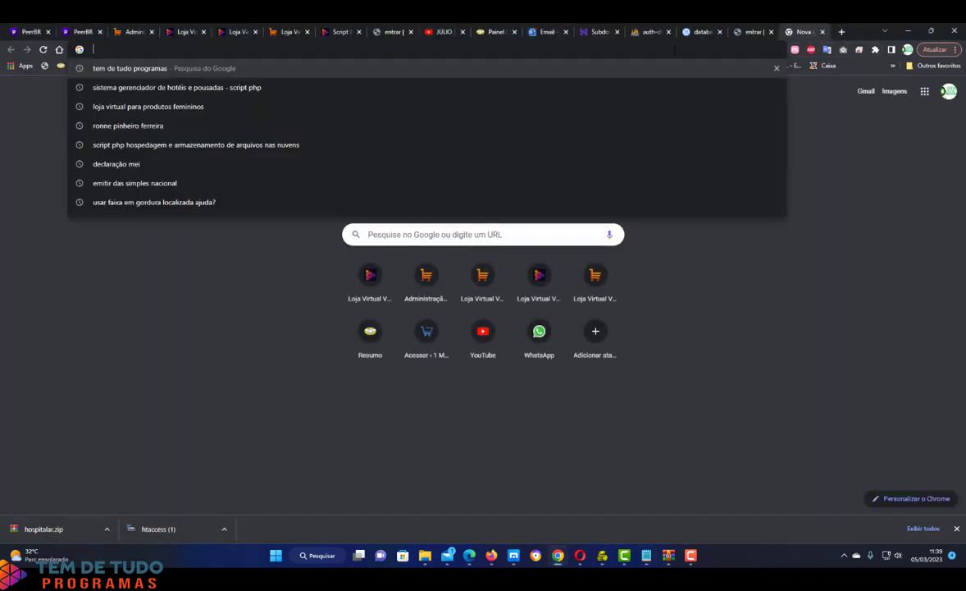
pyautogui.hotkey('ctrl', 'v')
pyautogui.press('Return')
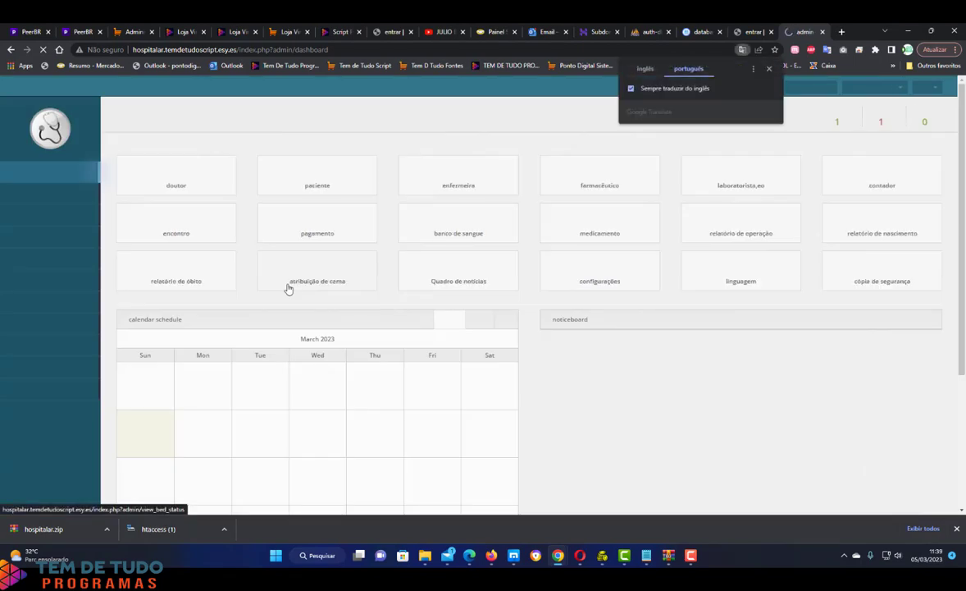
# Log out, then sign back in as administrador with the admin e-mail and password.
pyautogui.click(932, 89)
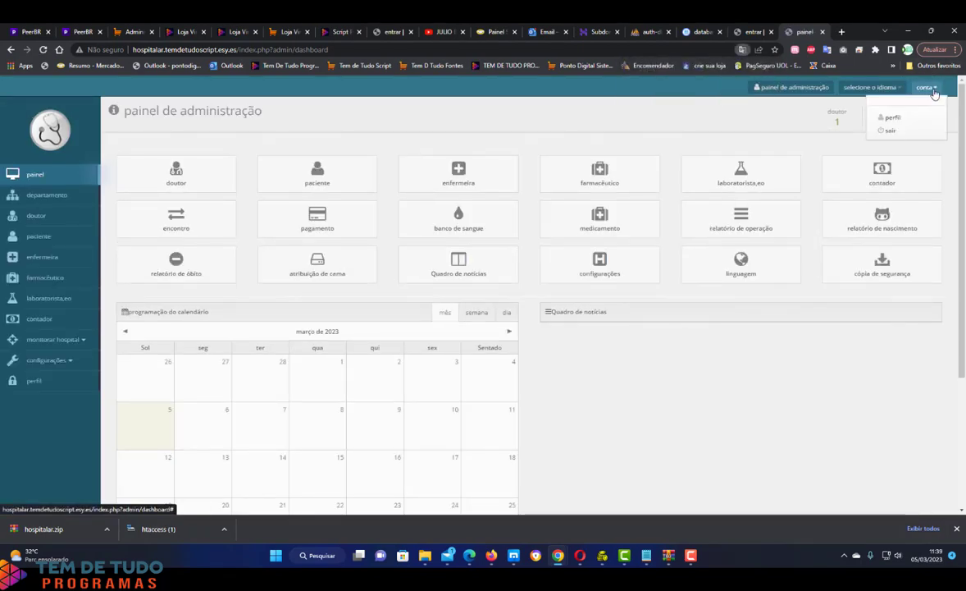
pyautogui.click(897, 130)
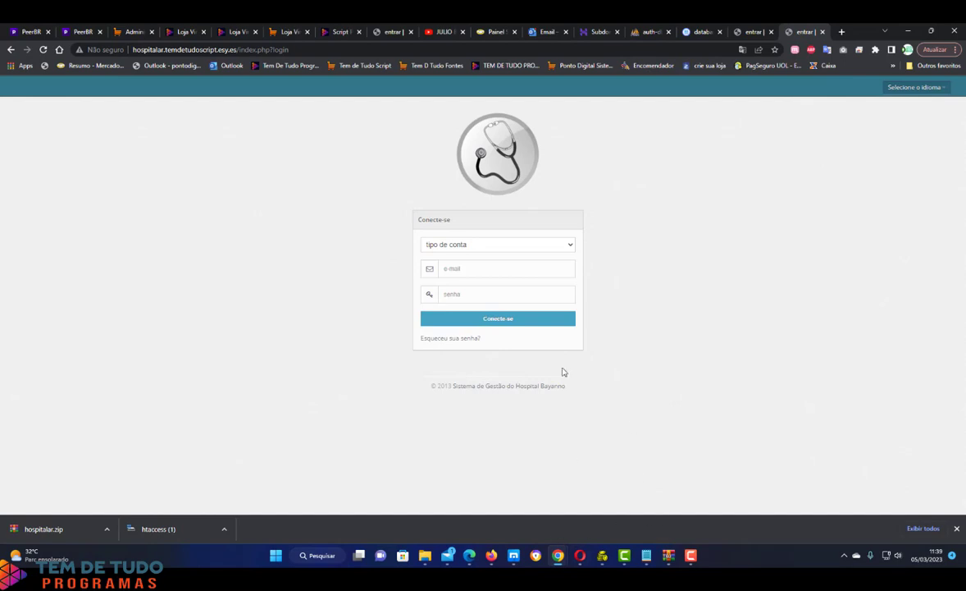
pyautogui.click(490, 246)
pyautogui.click(459, 263)
pyautogui.click(460, 270)
pyautogui.write('admin@admin.com')
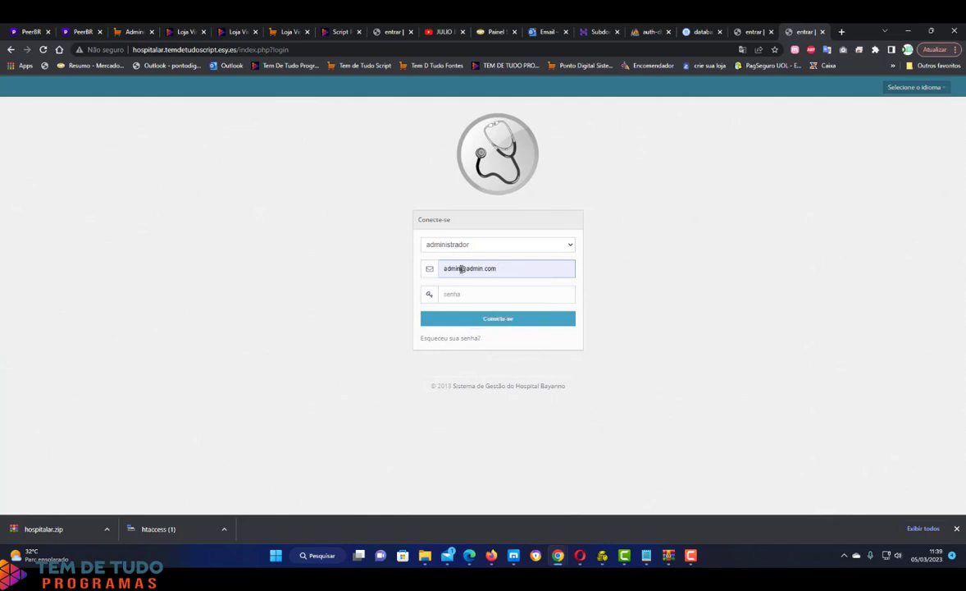
pyautogui.moveTo(462, 269); pyautogui.dragTo(435, 273)
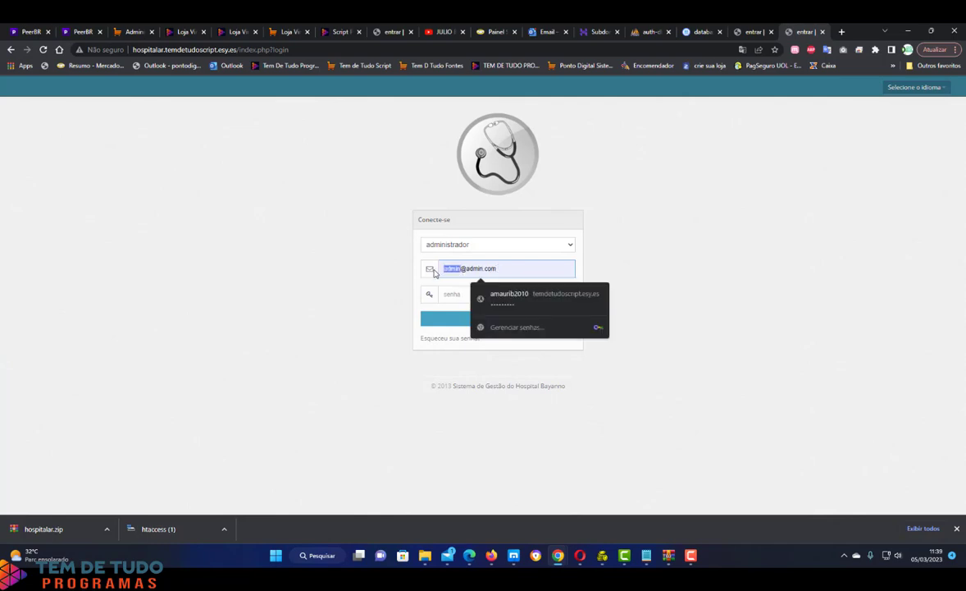
pyautogui.click(459, 293)
pyautogui.click(495, 321)
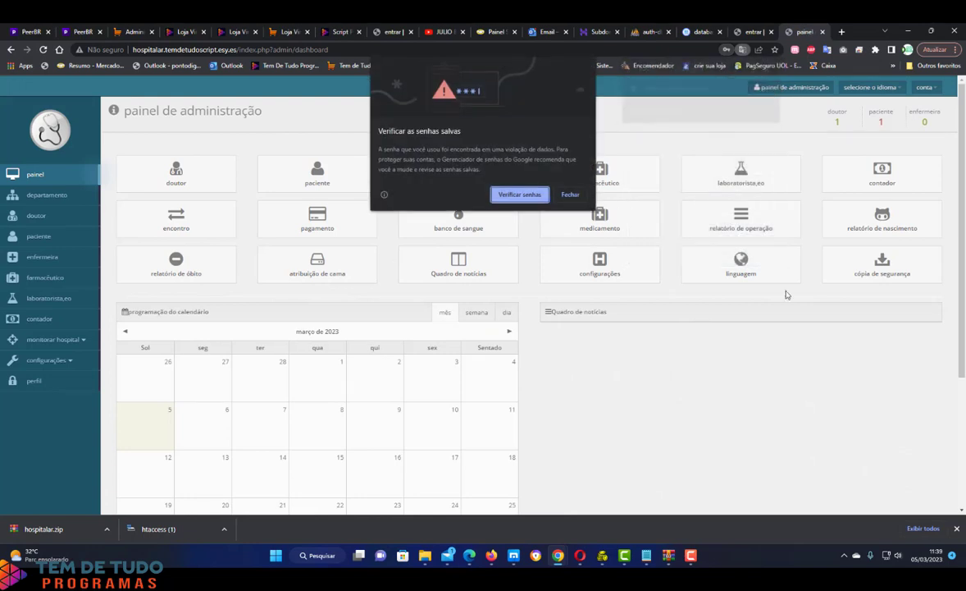
pyautogui.click(570, 194)
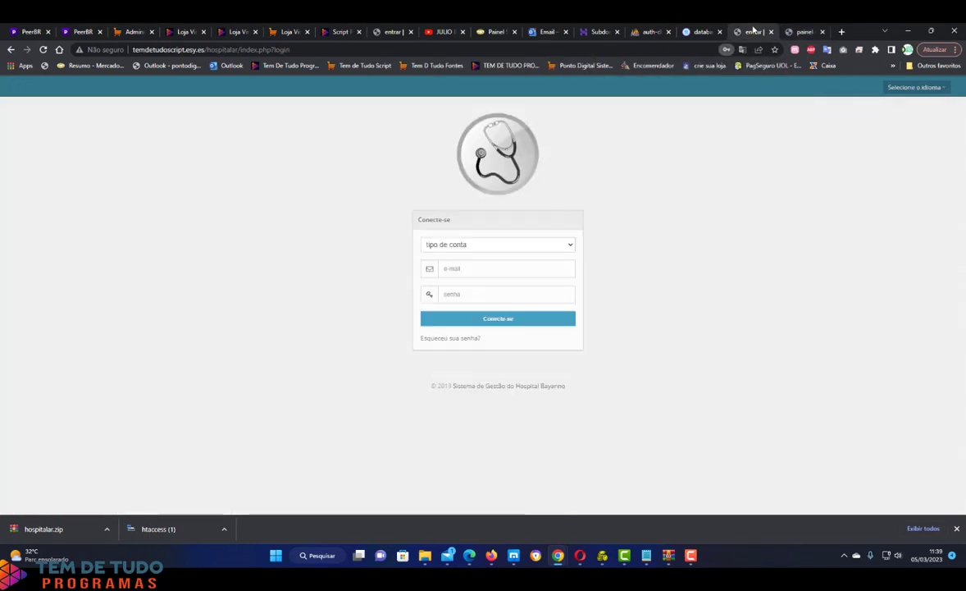
# On the old hospitalar login page, sign in as administrador with the saved admin e-mail and password.
pyautogui.click(751, 32)
pyautogui.click(493, 244)
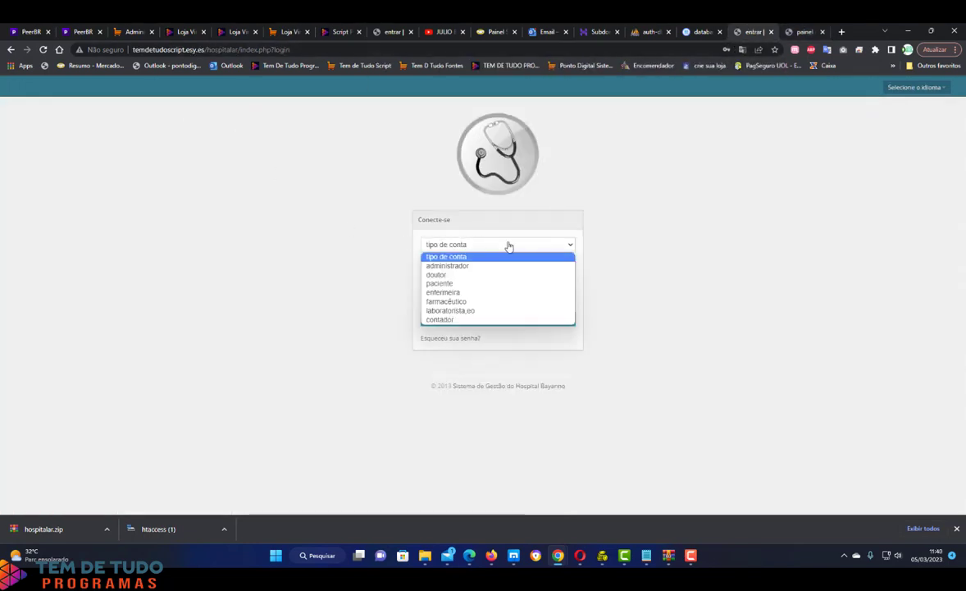
pyautogui.click(479, 268)
pyautogui.click(479, 269)
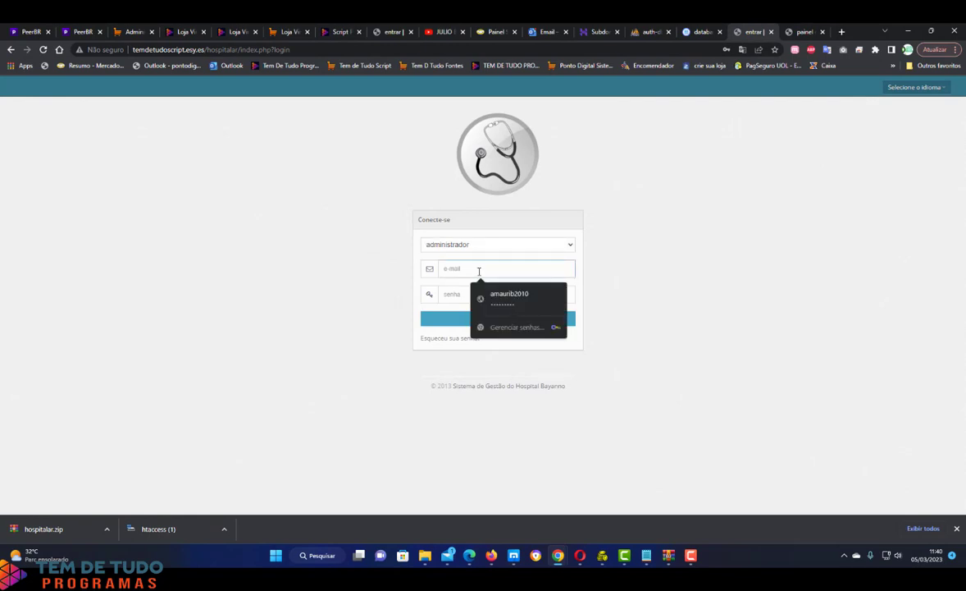
pyautogui.write('admin@admin.com')
pyautogui.click(483, 287)
pyautogui.click(445, 292)
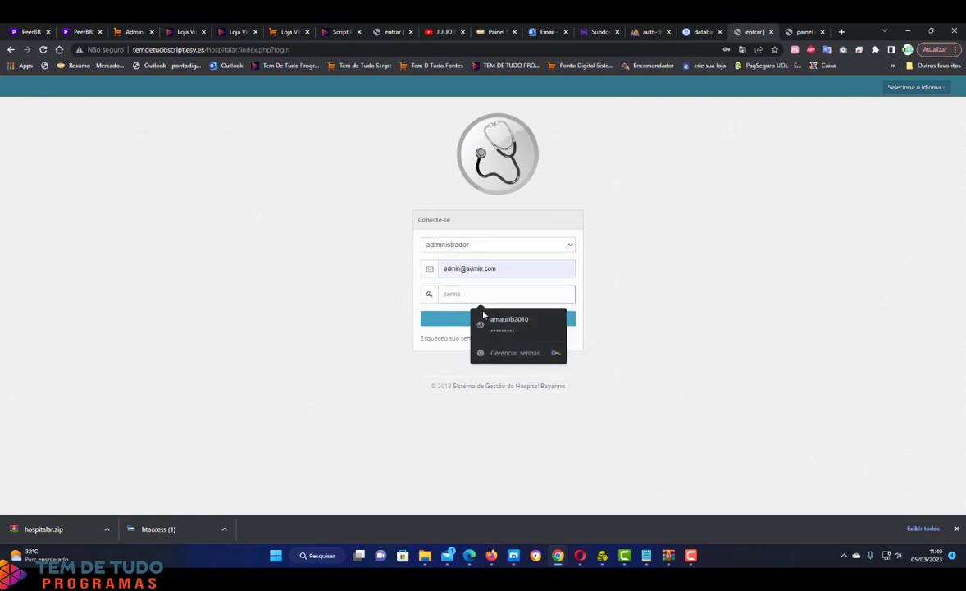
pyautogui.click(516, 320)
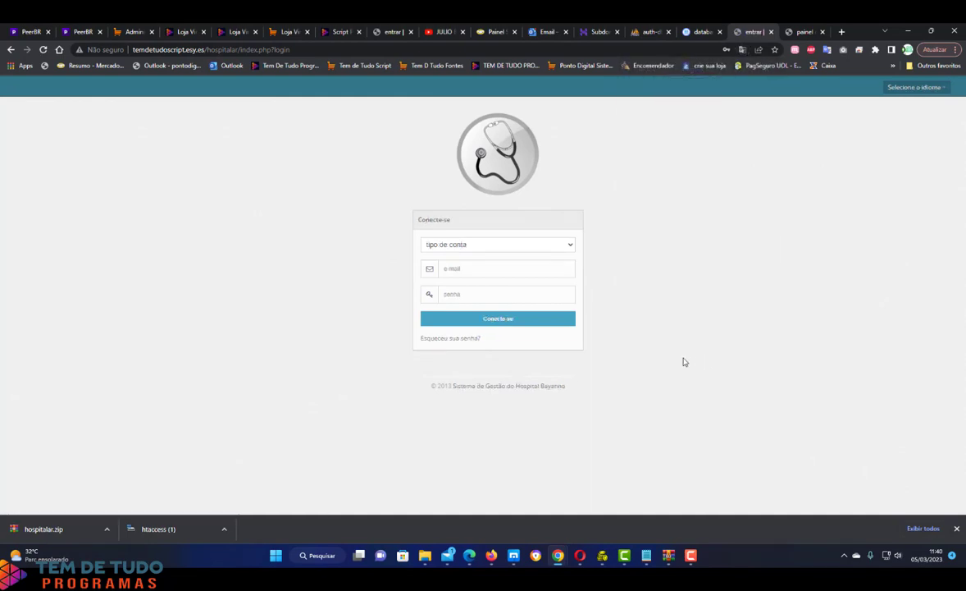
# Return to the subdomain's admin dashboard showing 1 doctor, 1 patient and 0 nurses.
pyautogui.moveTo(802, 30)
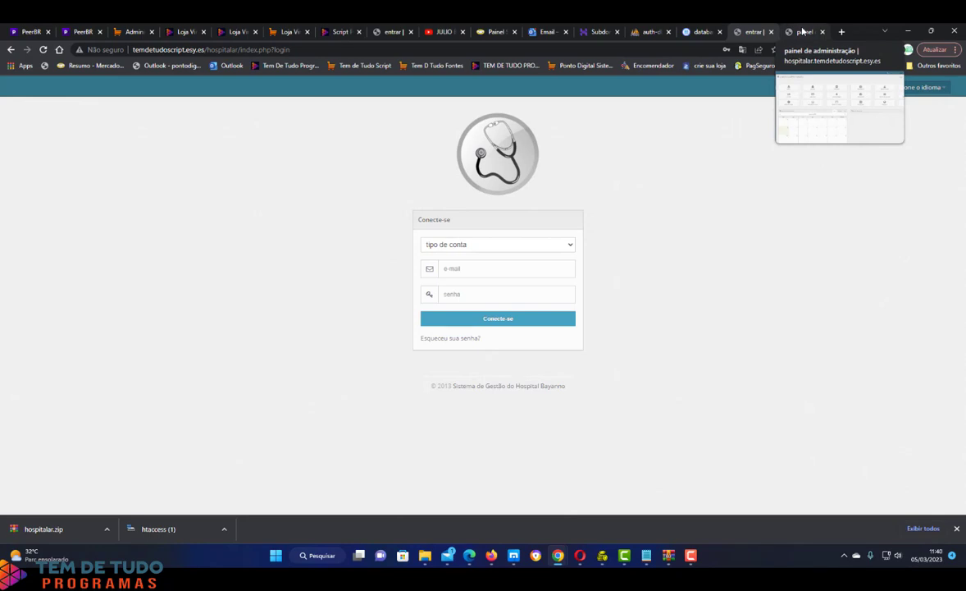
pyautogui.click(802, 31)
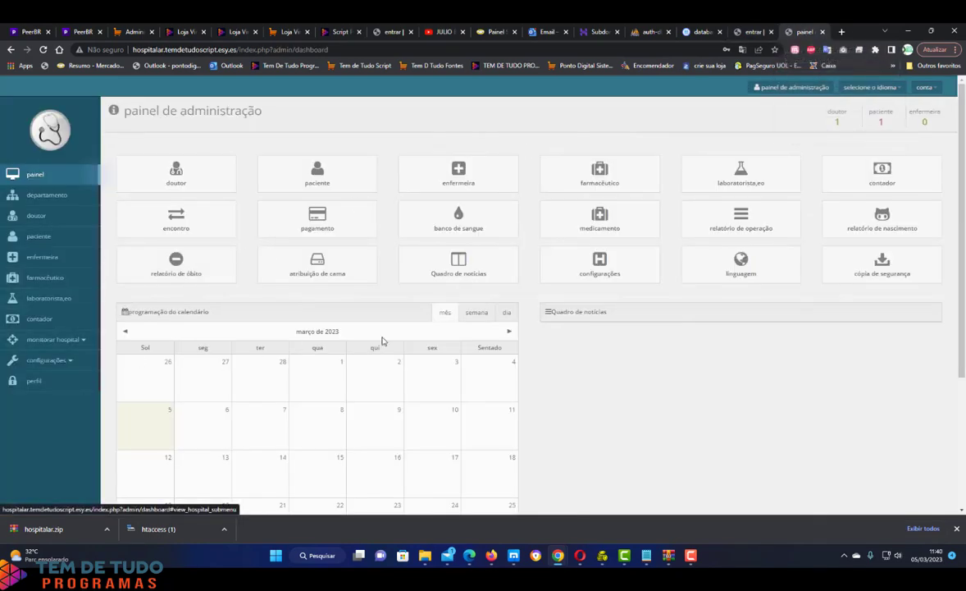
pyautogui.scroll(-3, 370, 339)
pyautogui.scroll(3, 368, 337)
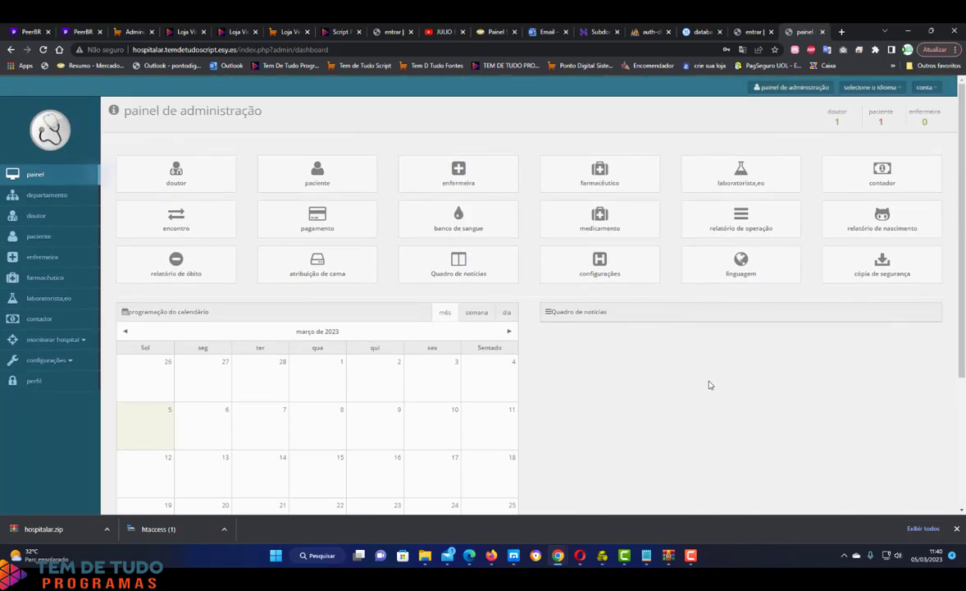